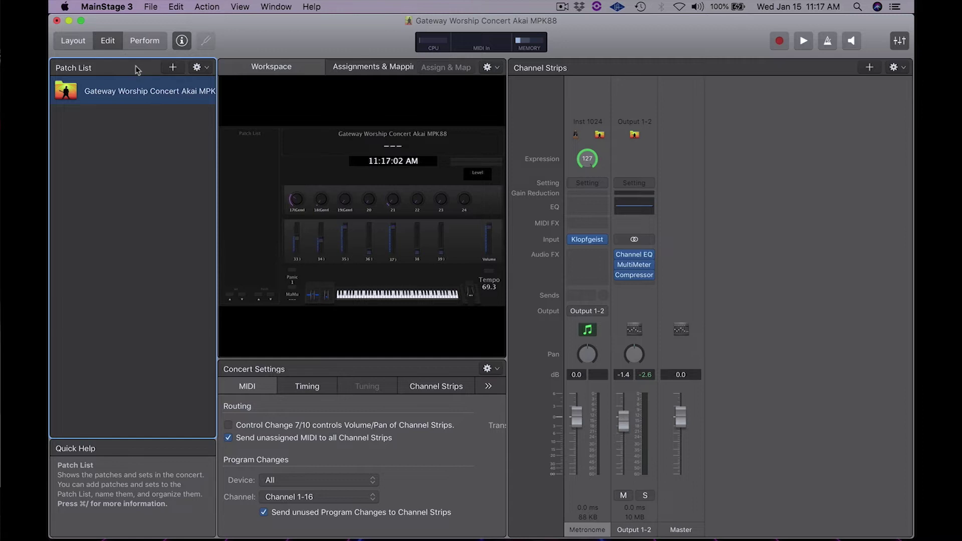
Add a new Untitled Patch to the Gateway Worship concert.
left_click(173, 71)
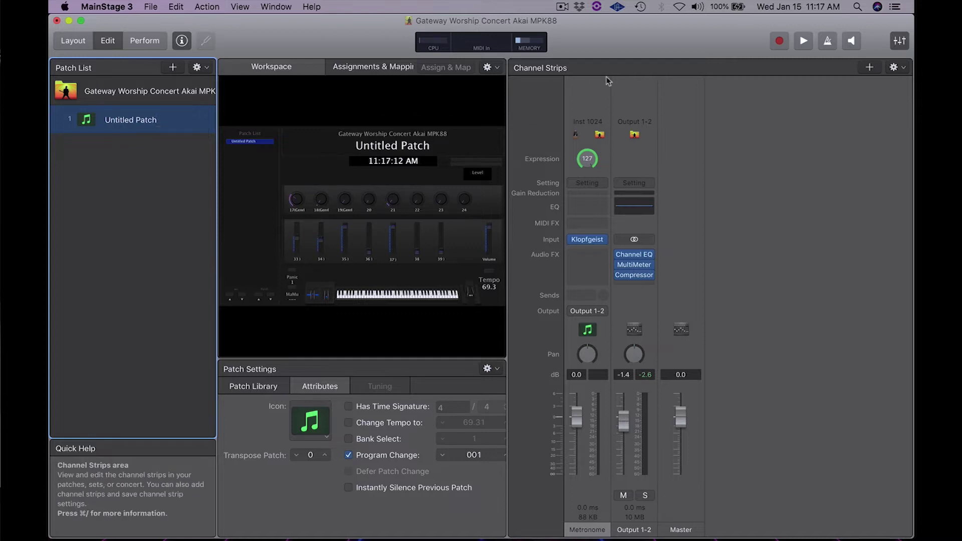
Create two software instrument channel strips, Inst 1 and Inst 2, in the patch.
left_click(867, 69)
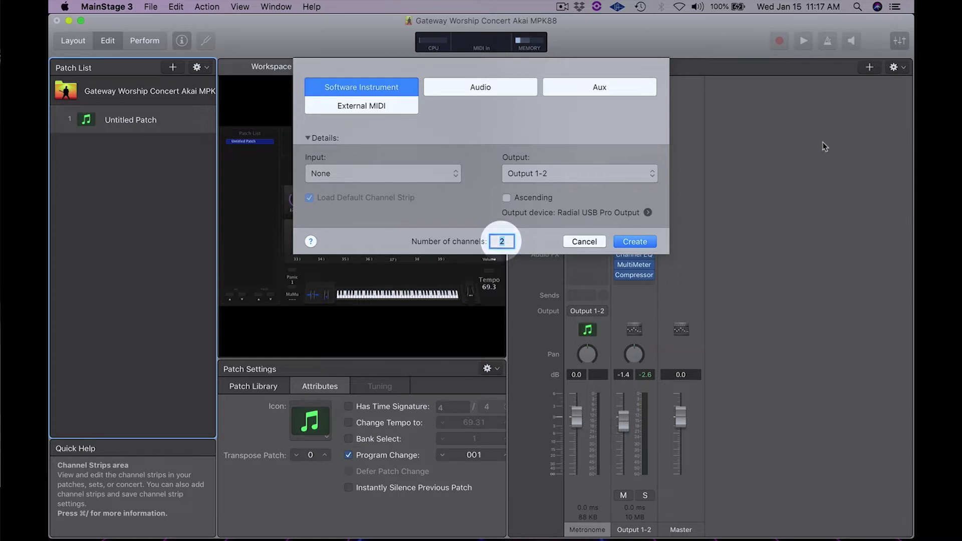
left_click(636, 242)
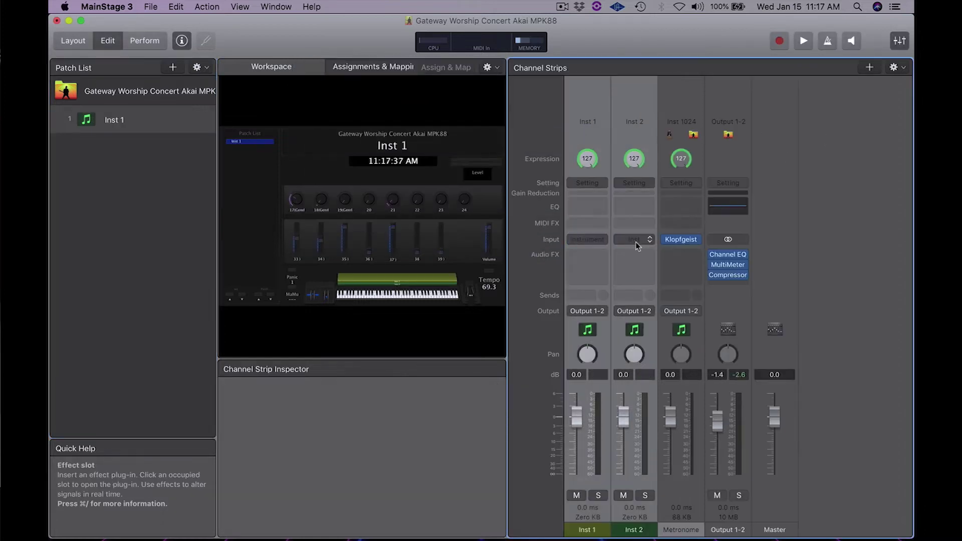
Load a stereo EXS24 sampler on the Inst 1 strip.
left_click(596, 148)
left_click(635, 146)
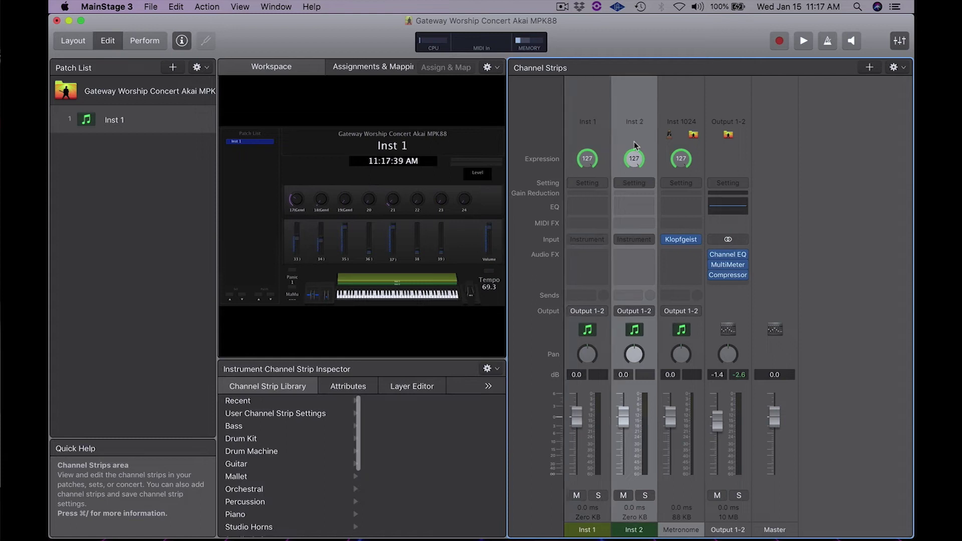
left_click(592, 132)
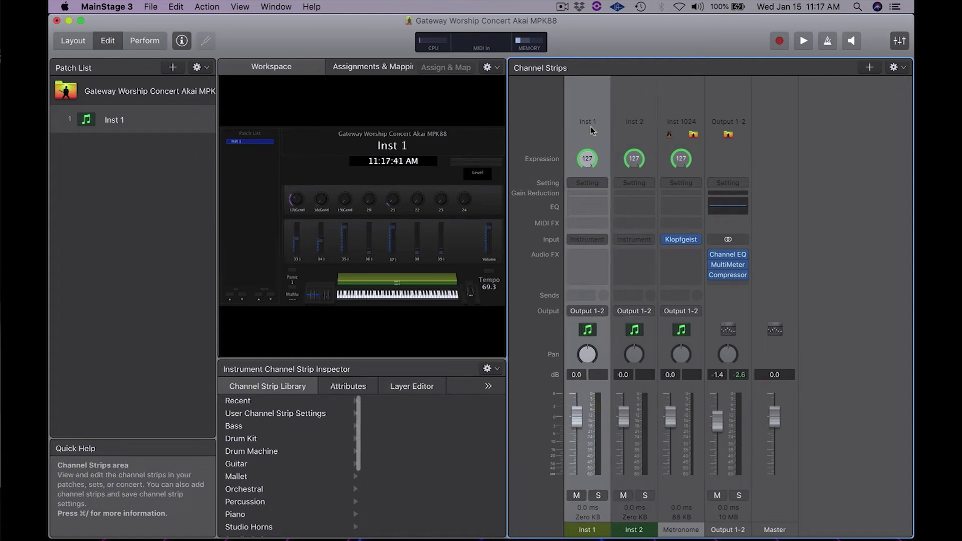
left_click(603, 240)
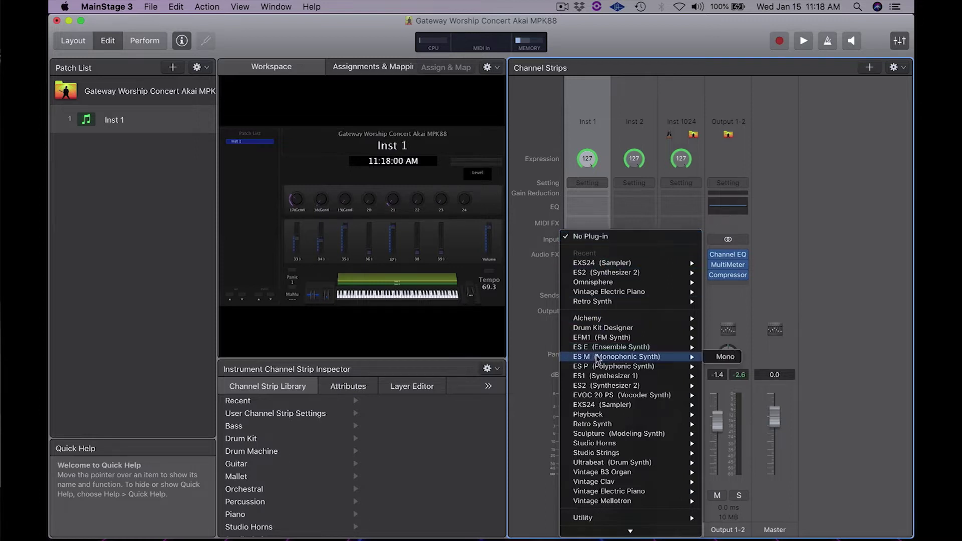
mouse_move(593, 406)
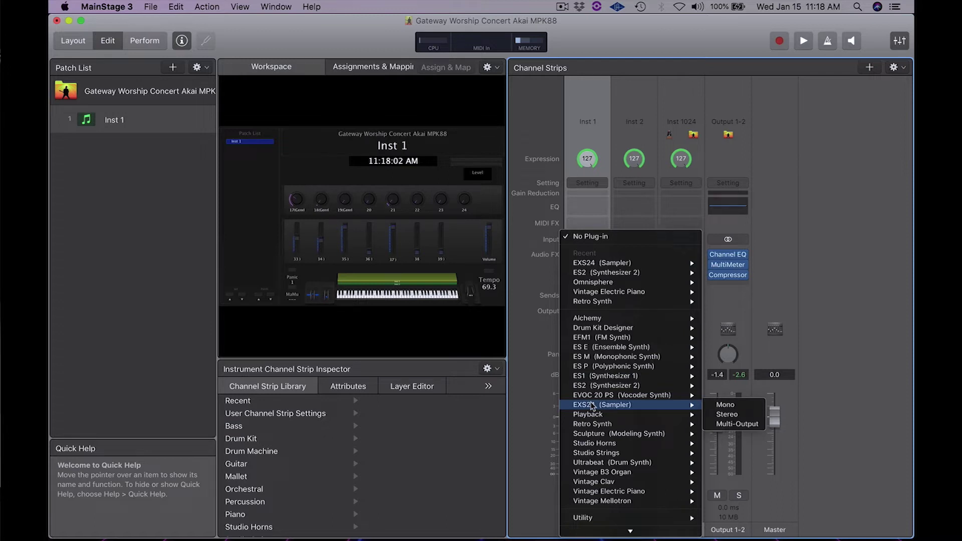
left_click(727, 414)
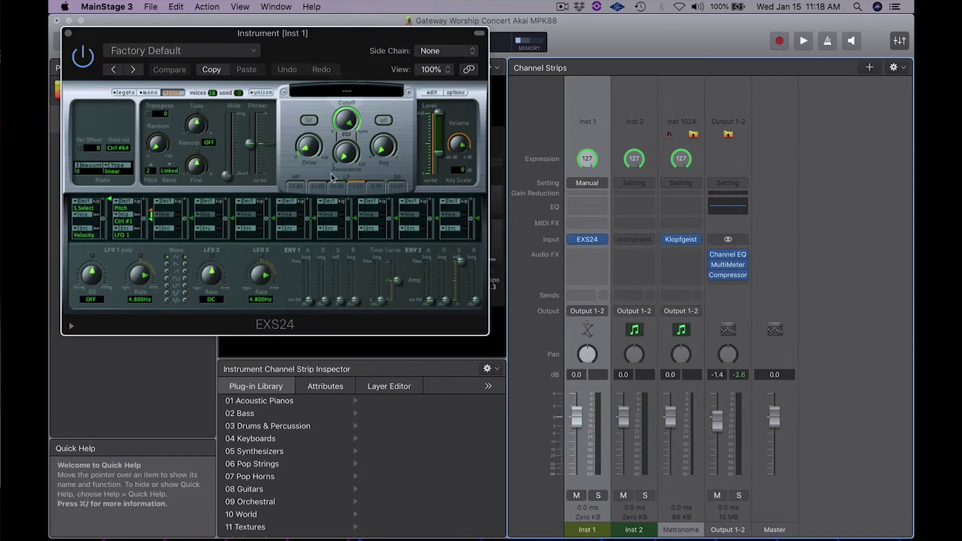
Load the Steinway Piano 2 instrument into the sampler and close its window.
left_click(348, 94)
mouse_move(349, 183)
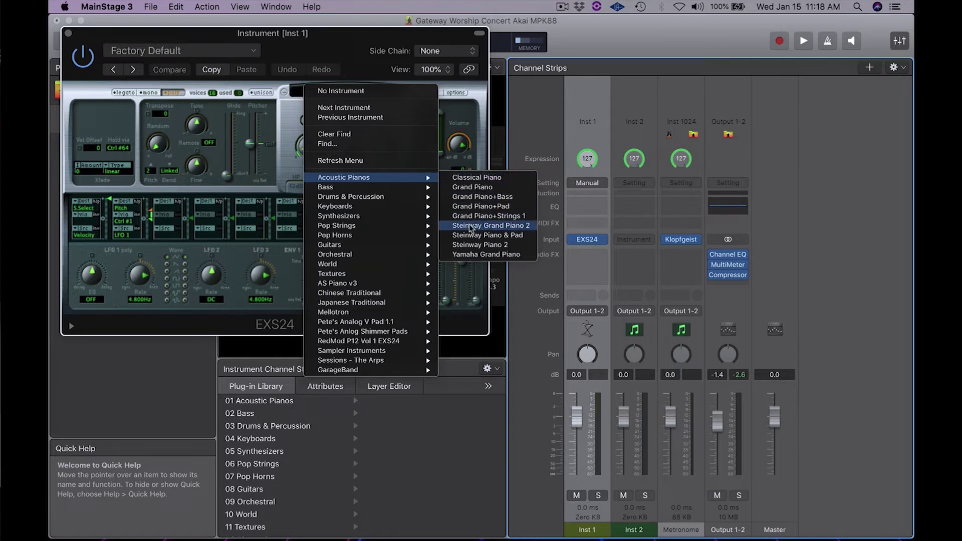
left_click(474, 246)
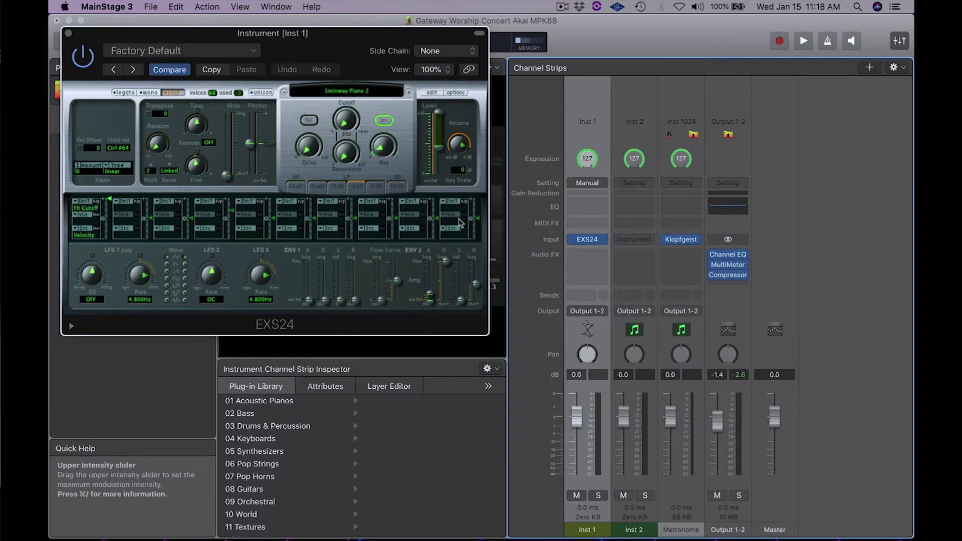
left_click(68, 34)
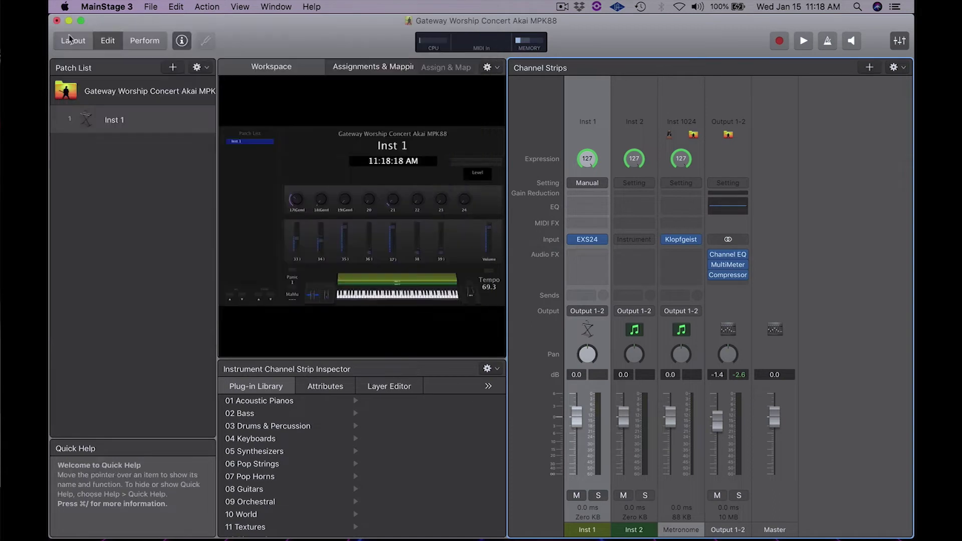
left_click(650, 241)
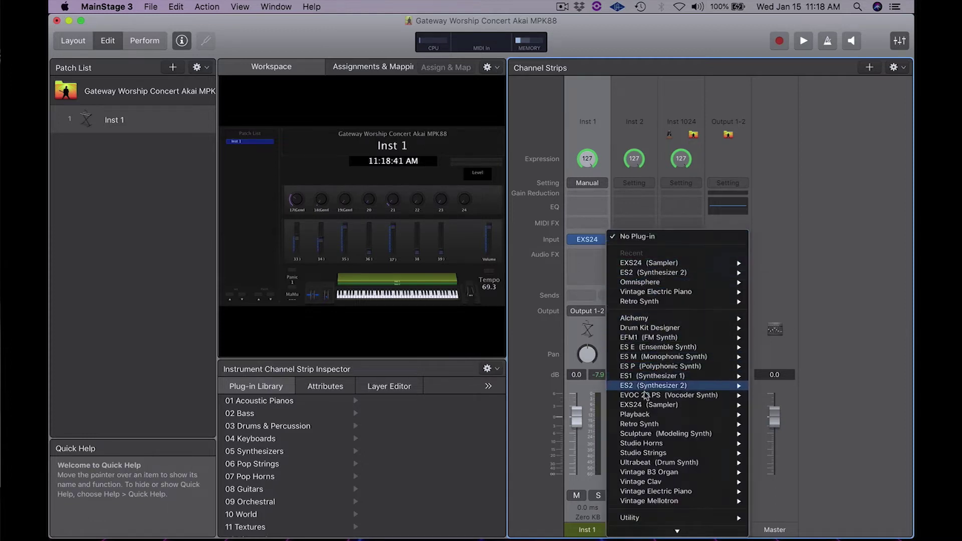
Load a stereo EXS24 on Inst 2 playing the Big Pad MW instrument.
mouse_move(644, 407)
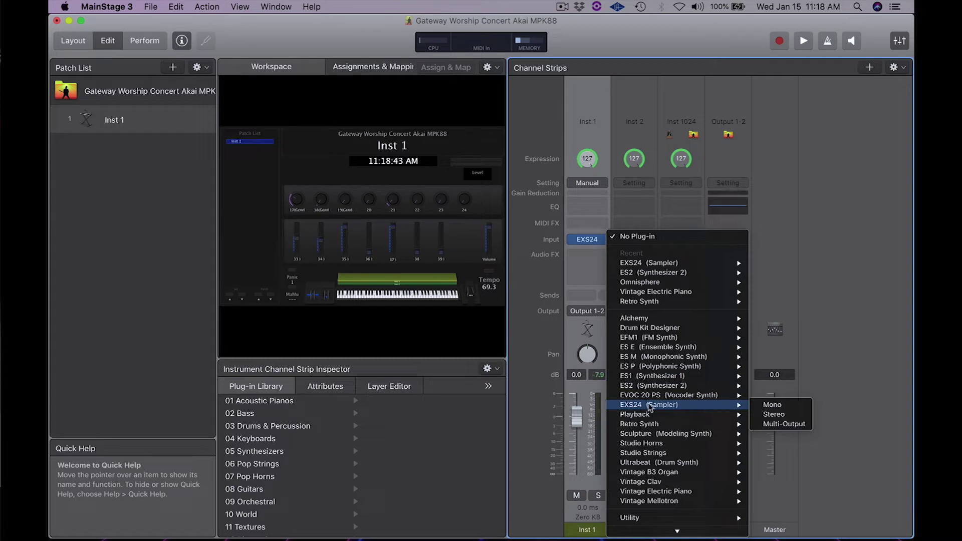
left_click(775, 415)
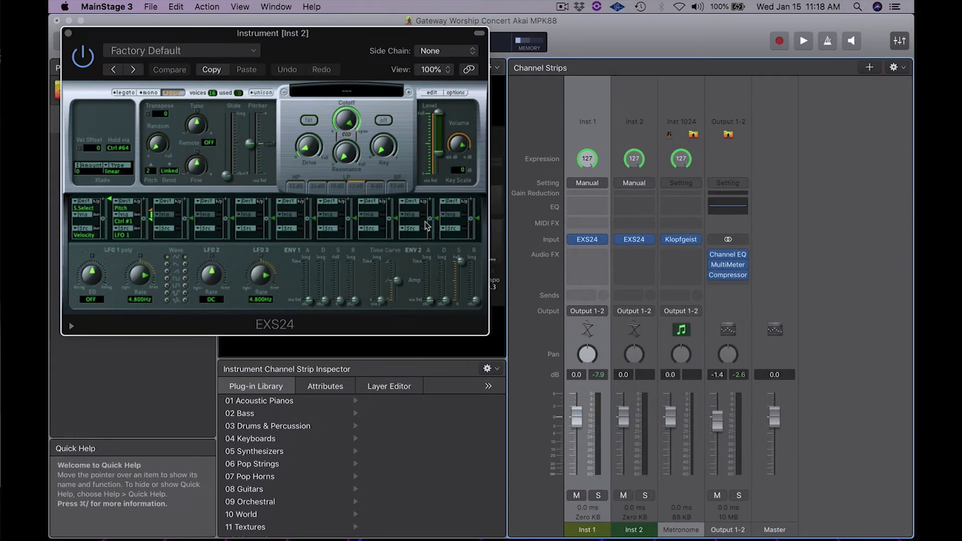
left_click(346, 92)
mouse_move(347, 207)
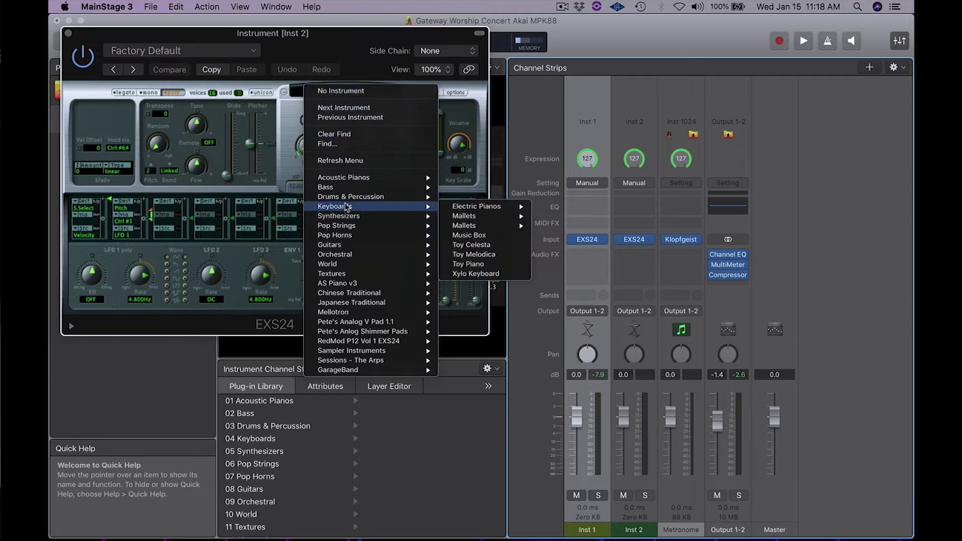
mouse_move(464, 228)
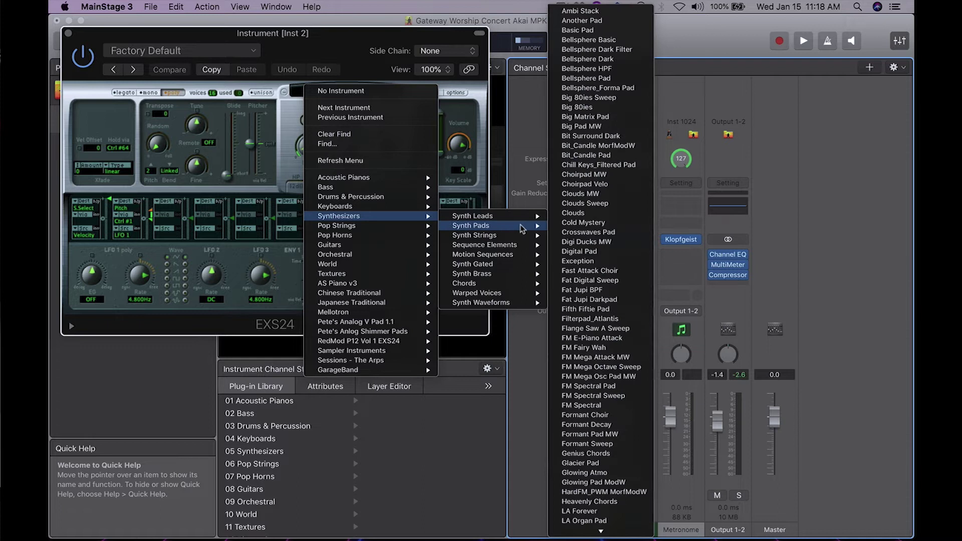
left_click(584, 127)
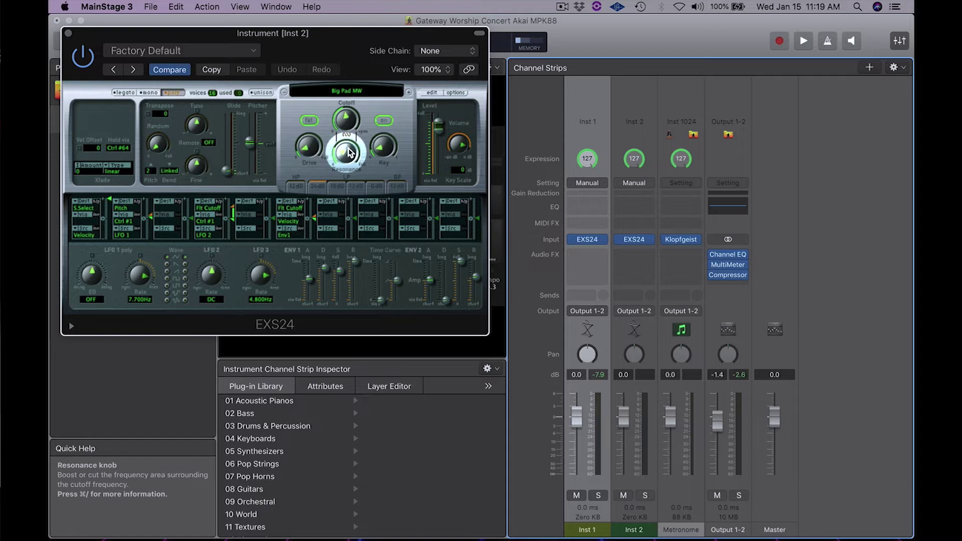
Raise resonance to about 19.8%, adjust ENV2 attack, set volume to -7 dB, then close.
left_click_drag(346, 153, 351, 158)
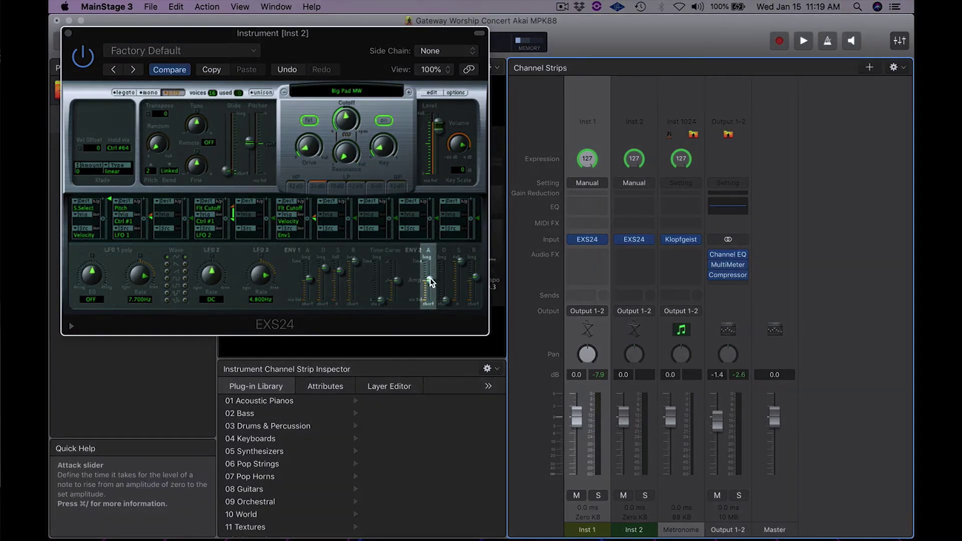
left_click_drag(431, 282, 431, 294)
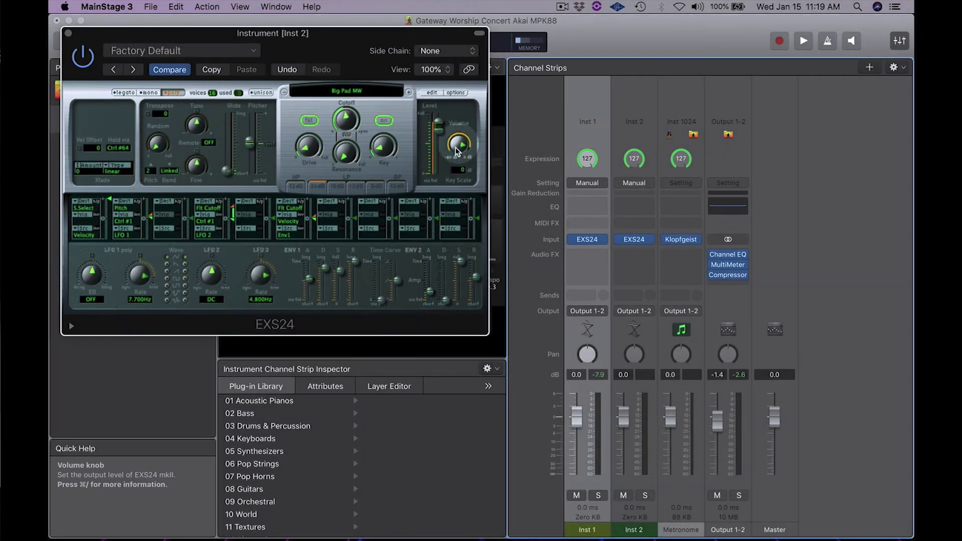
left_click_drag(457, 145, 458, 156)
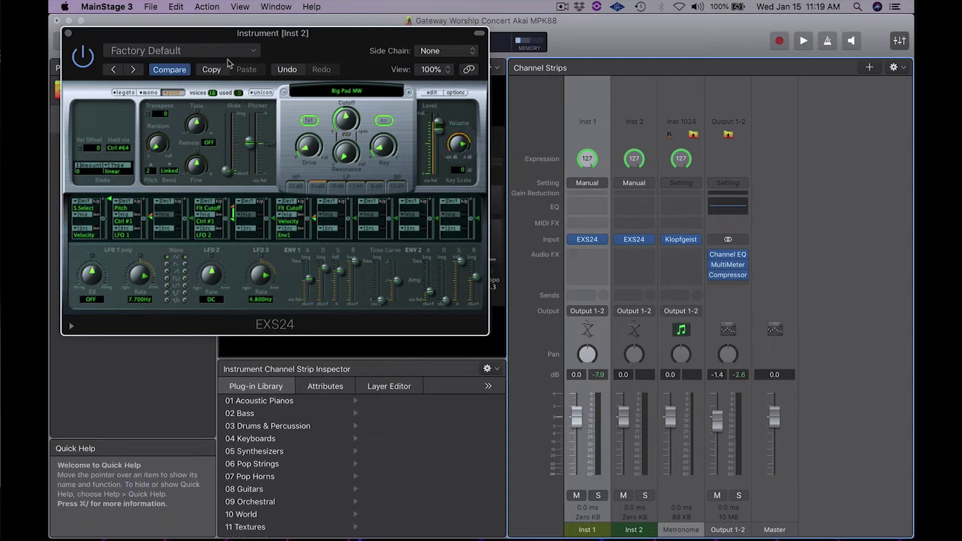
left_click(69, 33)
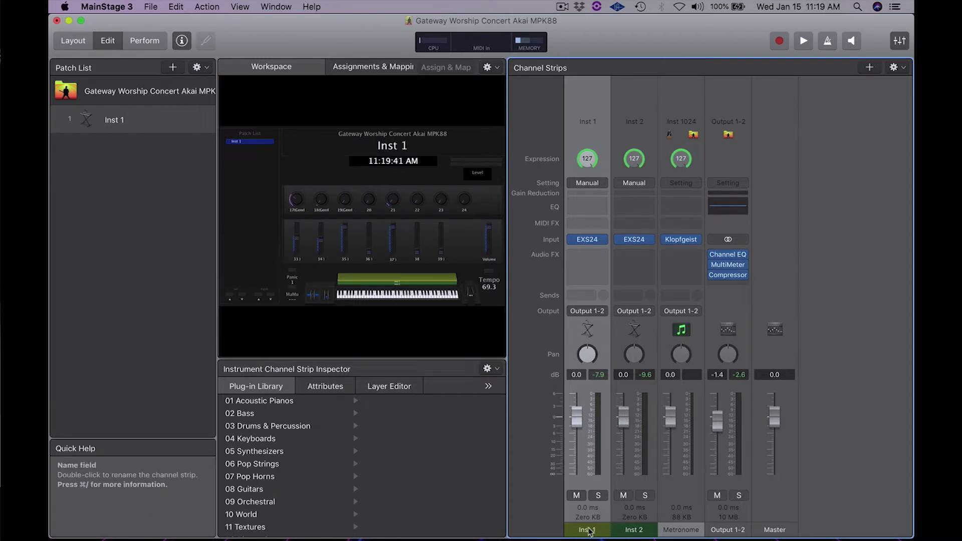
double_click(589, 530)
Name the Inst 1 strip 'Piano' and the Inst 2 strip 'Pad'.
type("Pi")
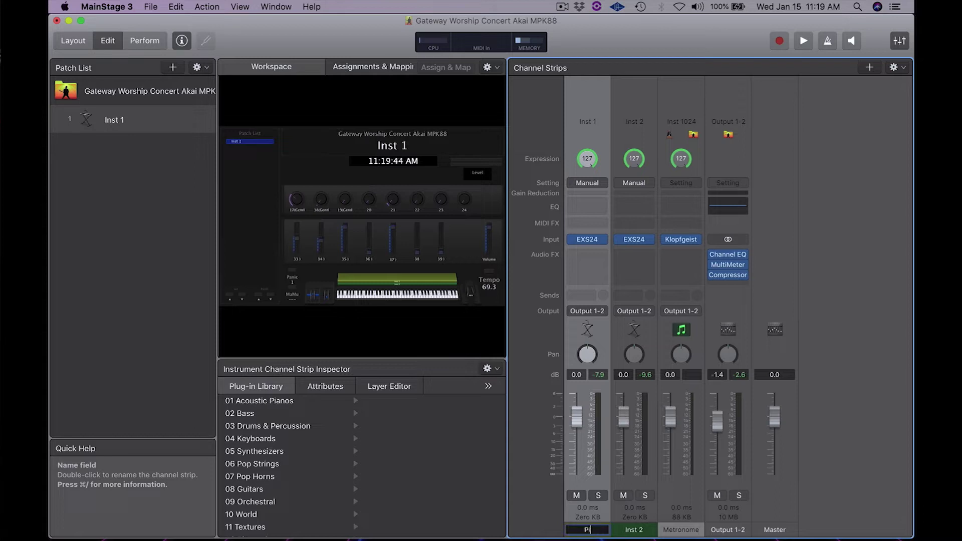
type("ano")
key("Return")
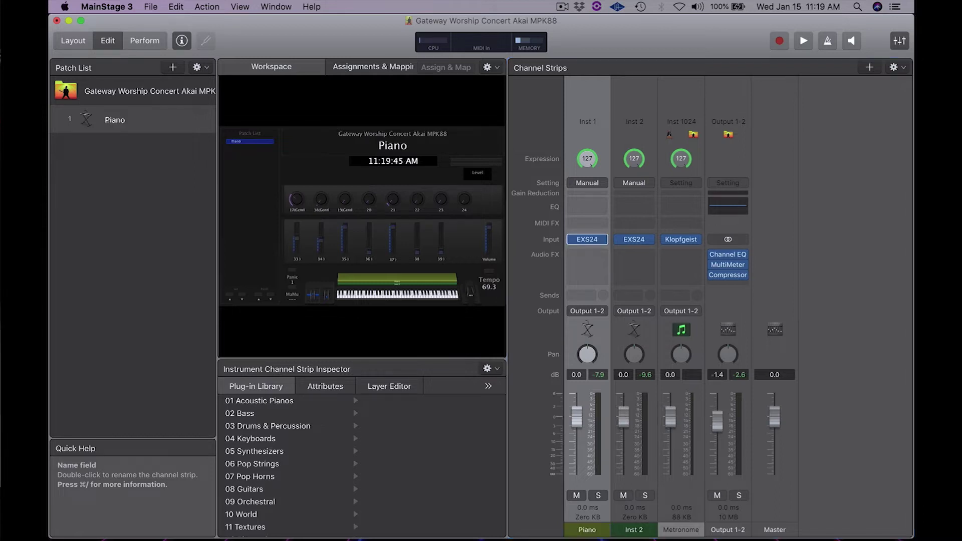
double_click(634, 531)
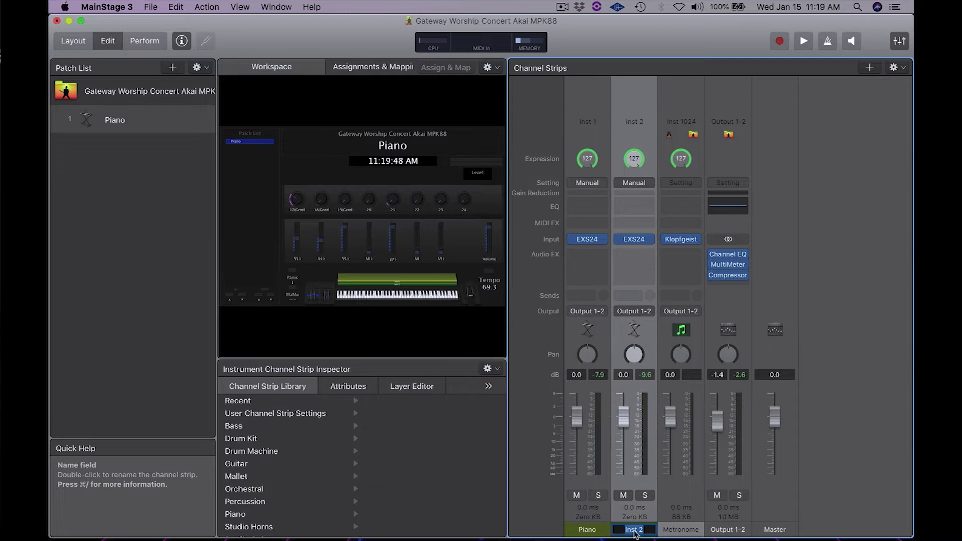
type("Pad")
key("Return")
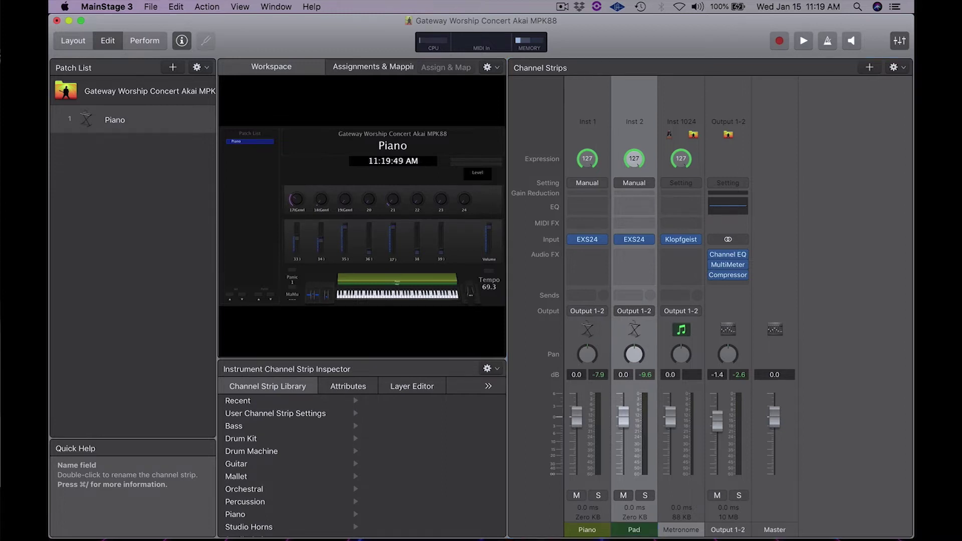
Insert a stereo Channel EQ on Pad with low cut near 176 Hz and -4 dB at 580 Hz.
left_click(650, 258)
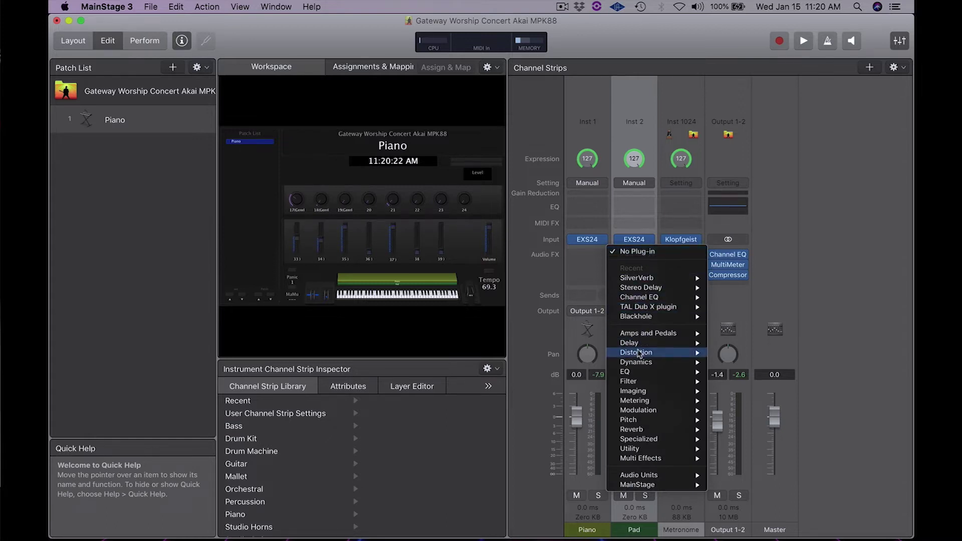
mouse_move(636, 376)
mouse_move(725, 376)
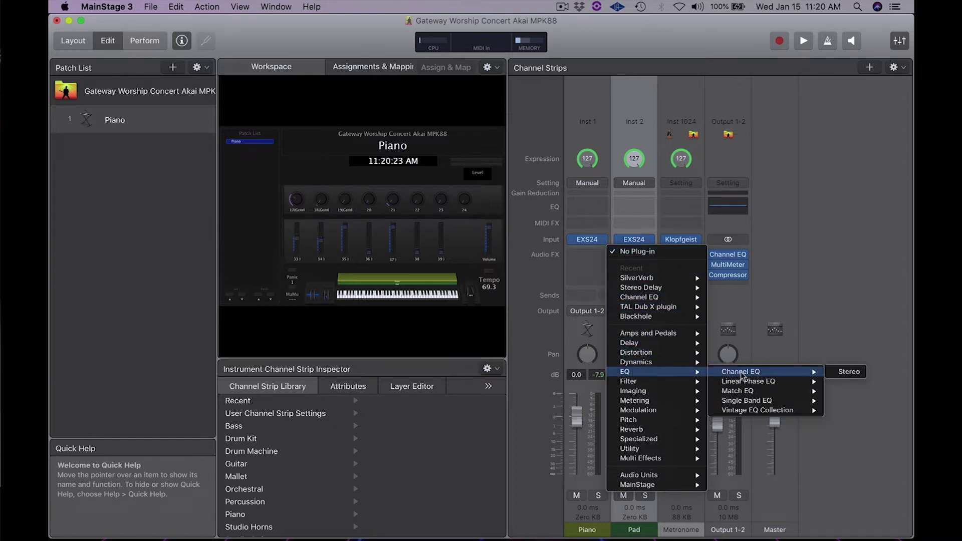
left_click(847, 372)
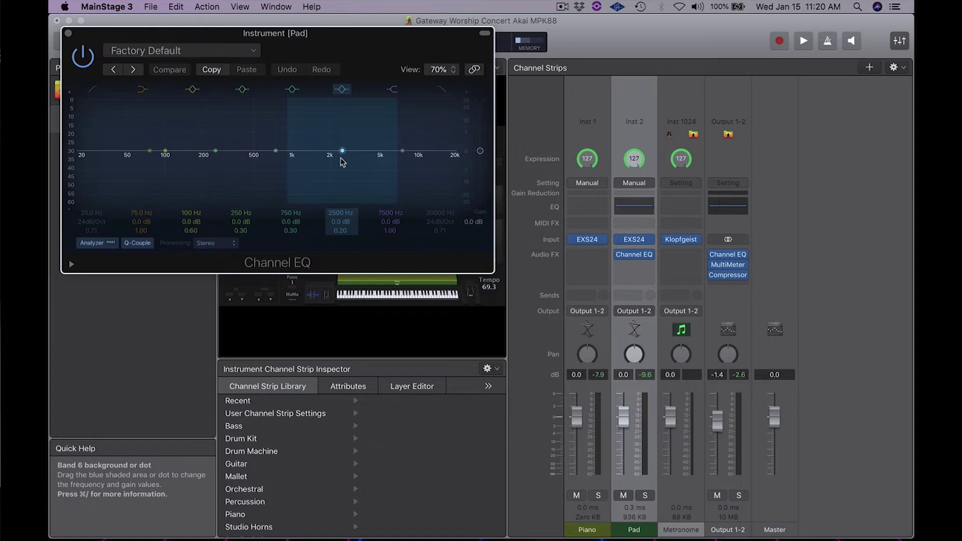
left_click(94, 94)
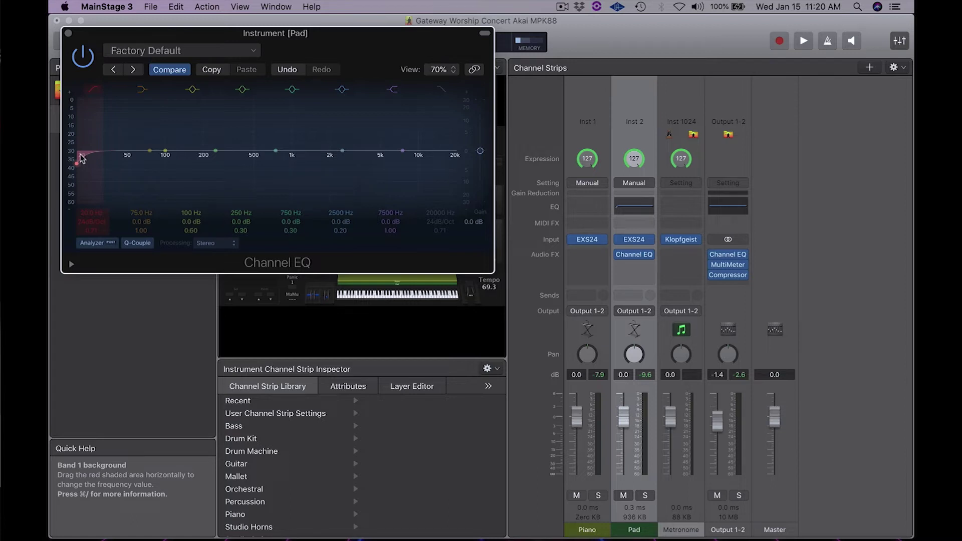
left_click_drag(81, 158, 209, 160)
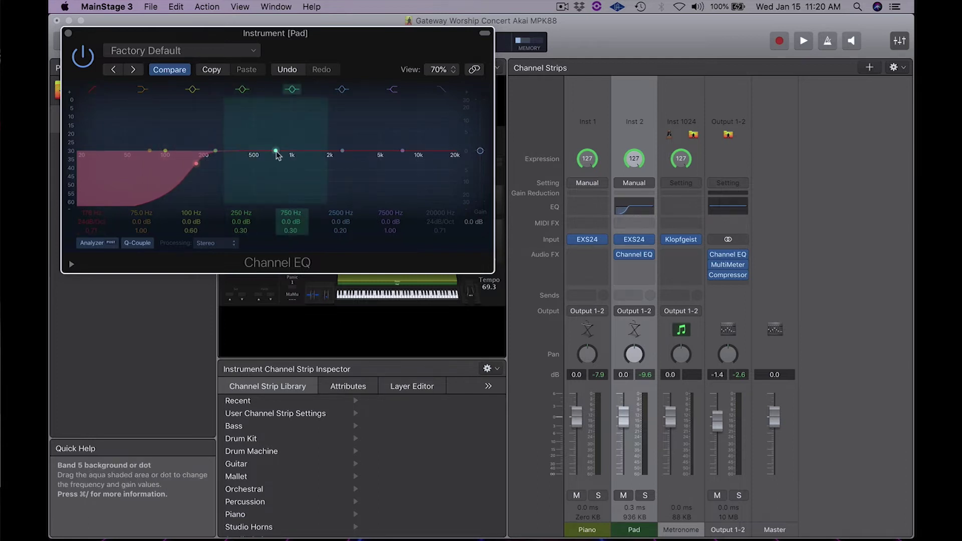
left_click_drag(275, 151, 262, 166)
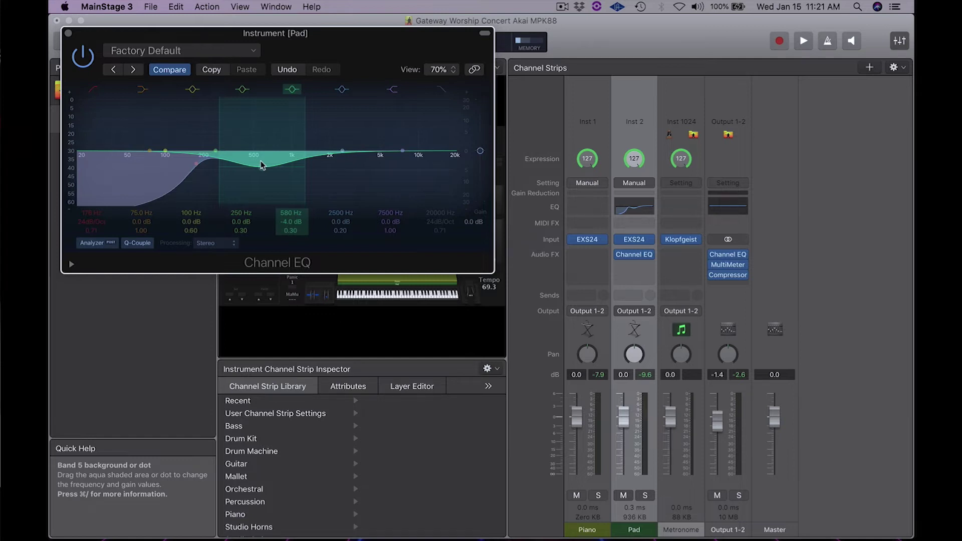
left_click(69, 33)
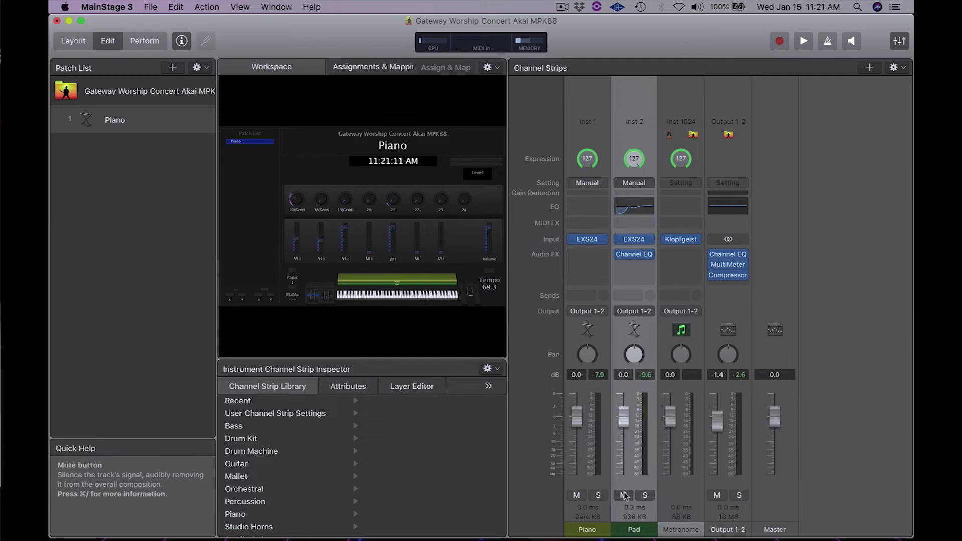
Solo the Pad and switch its Channel EQ off and back on to compare.
left_click(646, 496)
left_click(645, 496)
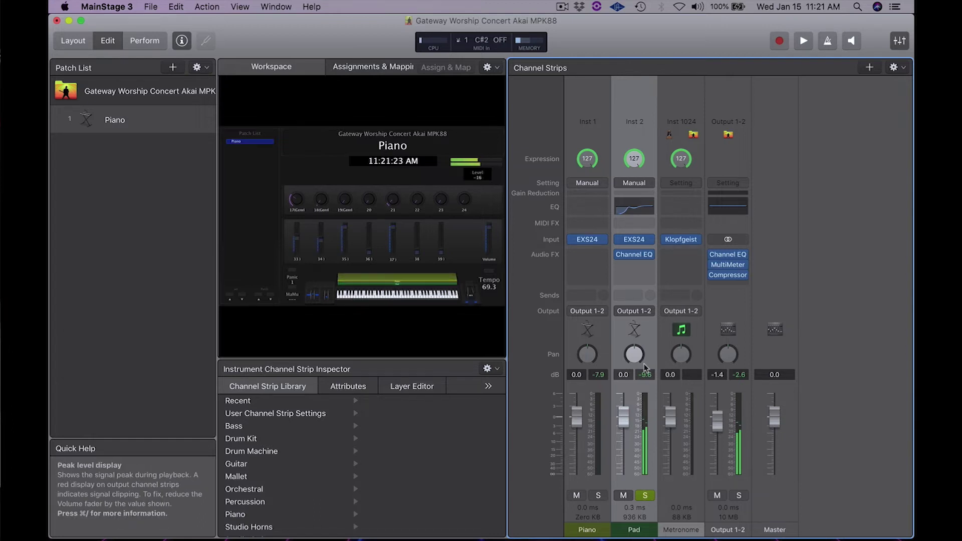
left_click(634, 254)
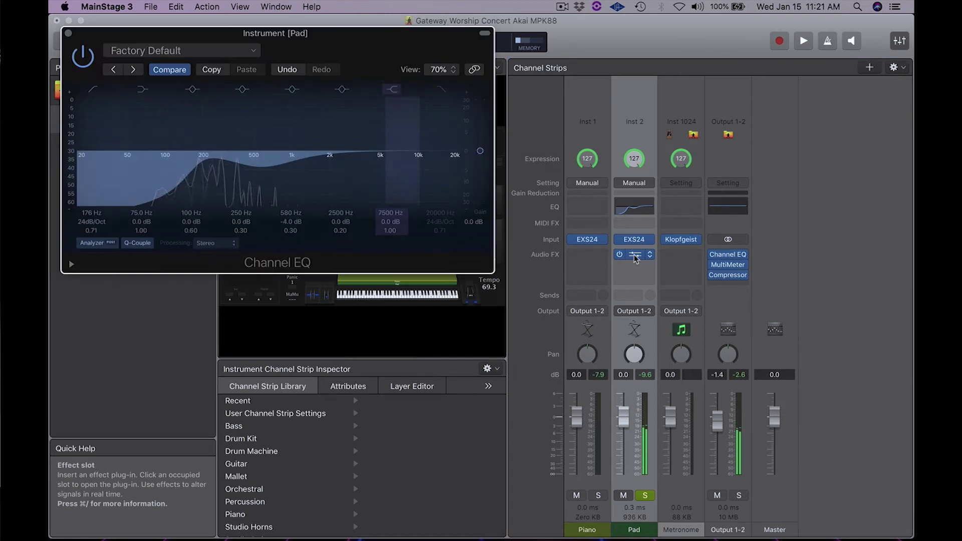
left_click(82, 64)
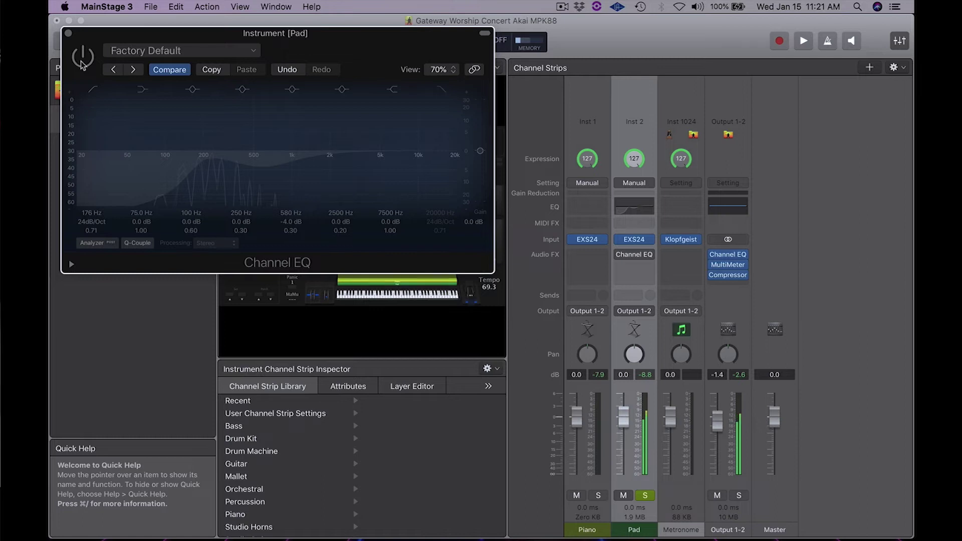
left_click(82, 64)
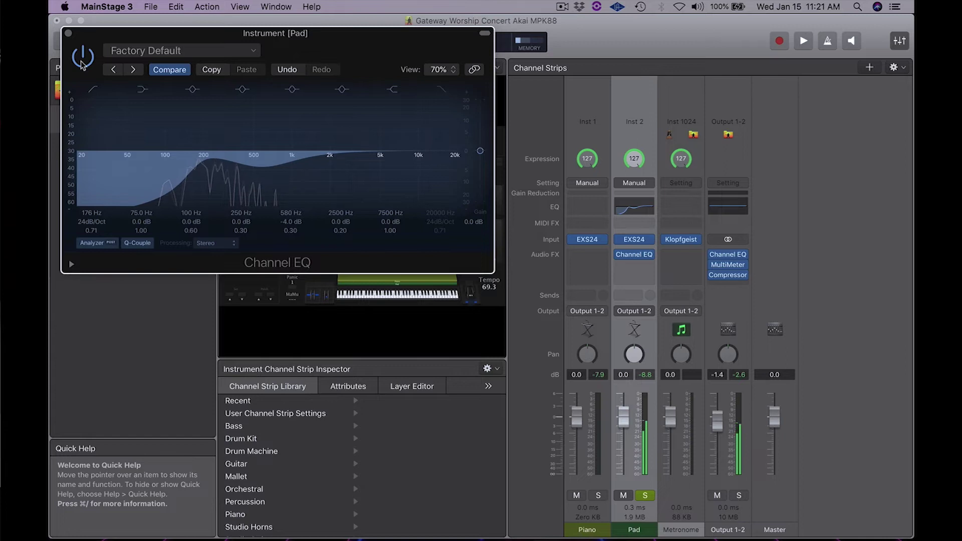
Close the Pad EQ, unsolo the Pad and solo the Piano strip.
left_click(68, 33)
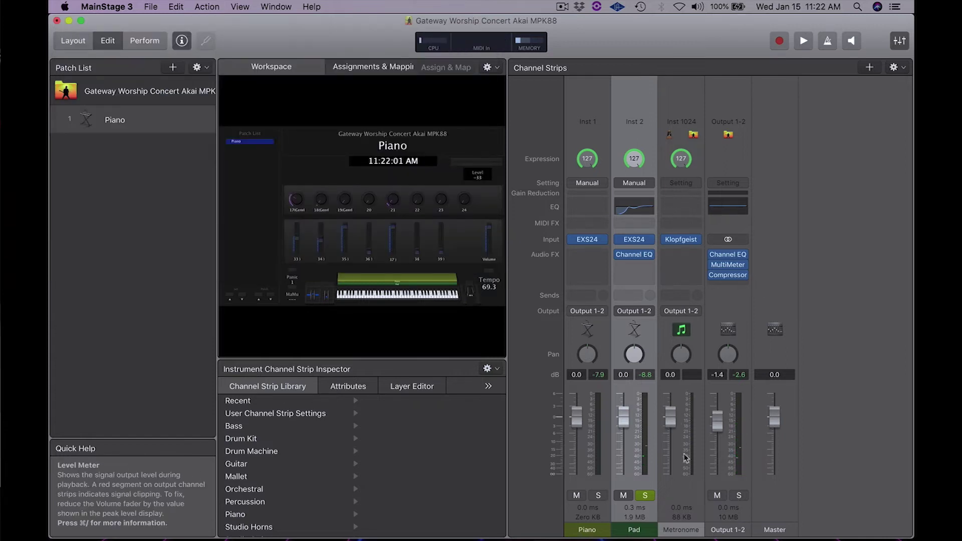
left_click(644, 497)
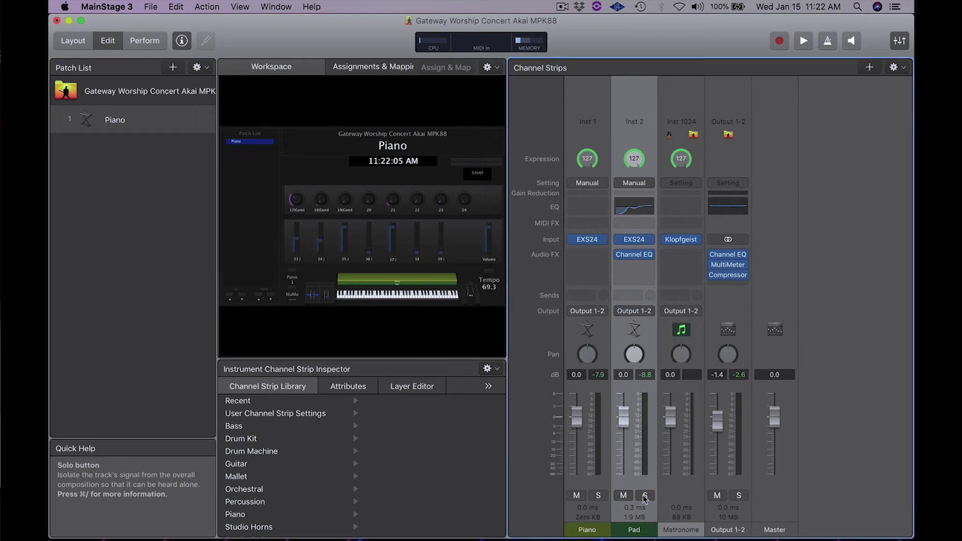
left_click(600, 497)
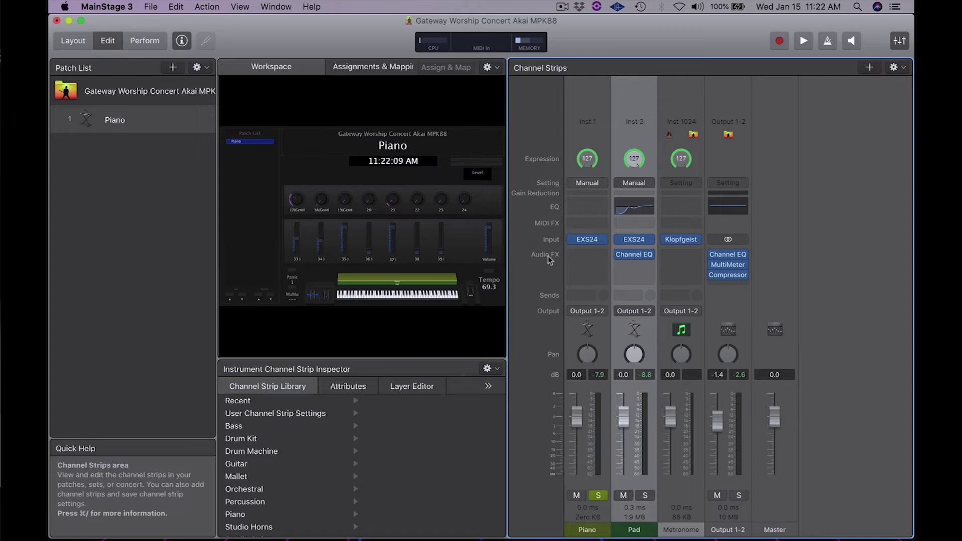
Insert a stereo Channel EQ on Piano with an 88 Hz low cut and -3 dB at 580 Hz.
left_click(603, 256)
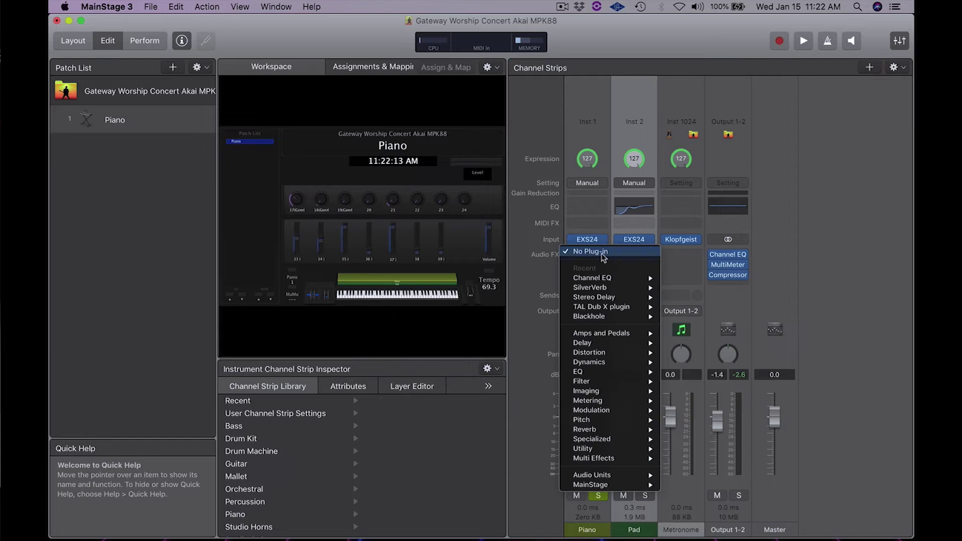
mouse_move(602, 278)
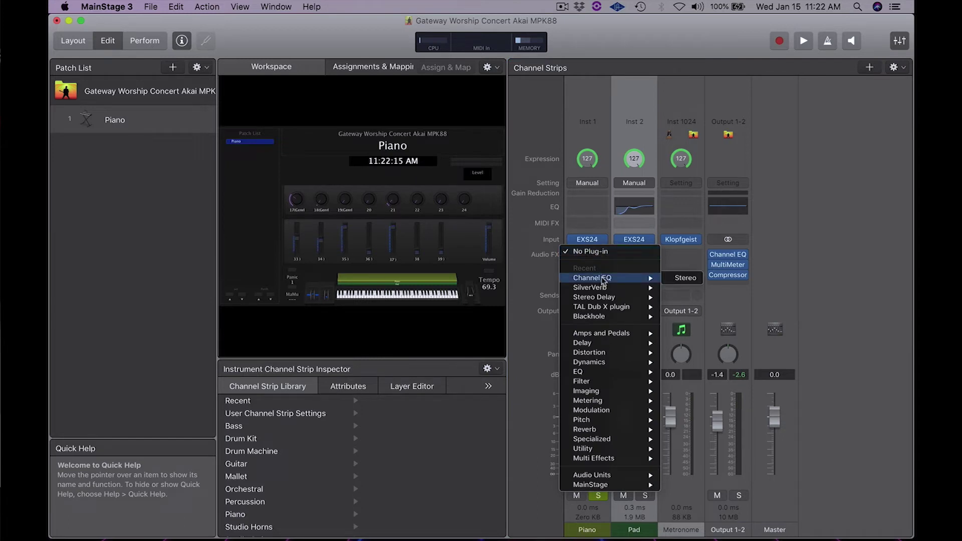
left_click(683, 280)
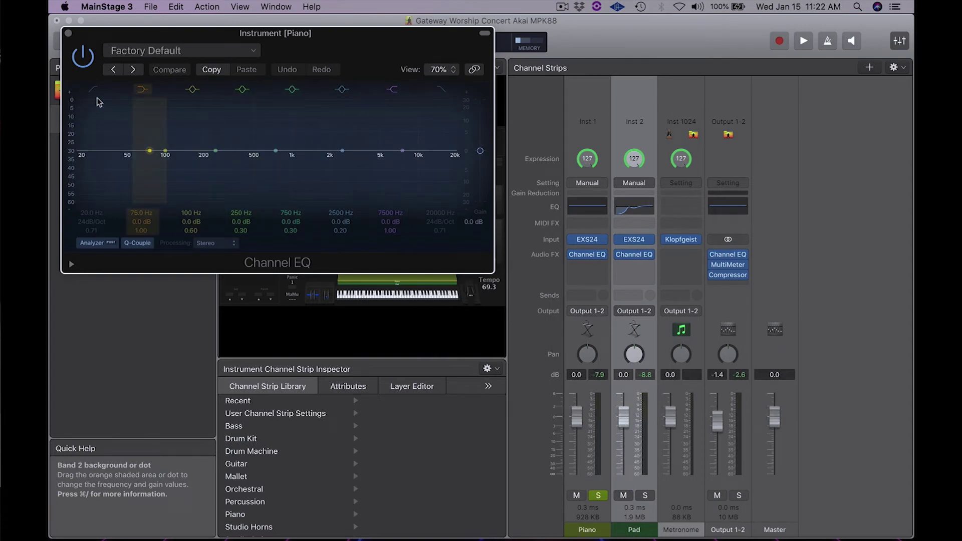
left_click(93, 90)
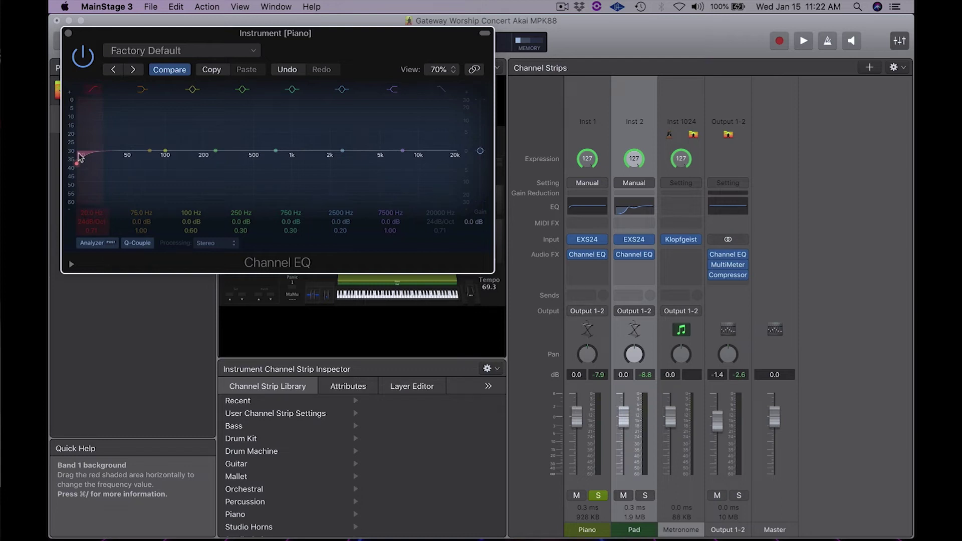
left_click_drag(81, 158, 169, 160)
mouse_move(275, 151)
left_mouse_down()
mouse_move(258, 151)
mouse_move(258, 160)
left_mouse_up()
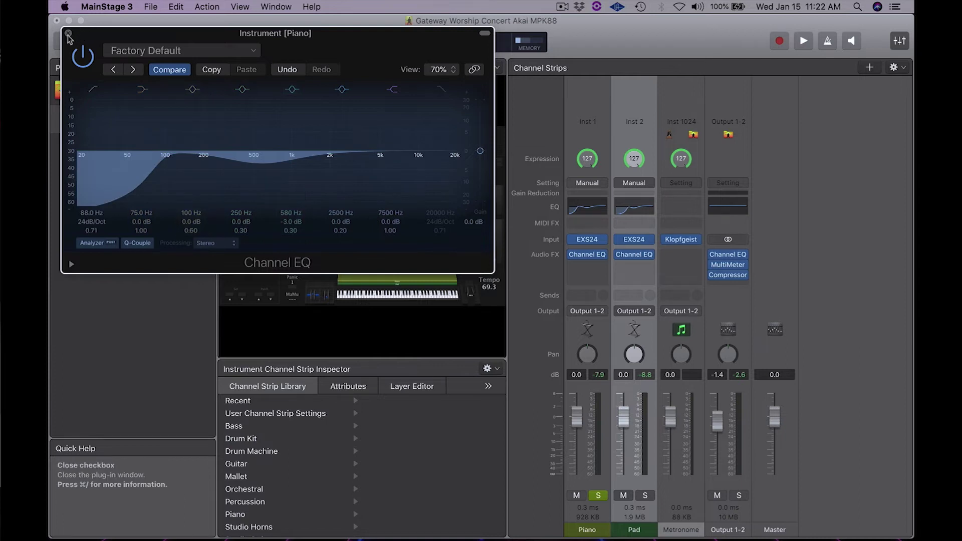
left_click(69, 33)
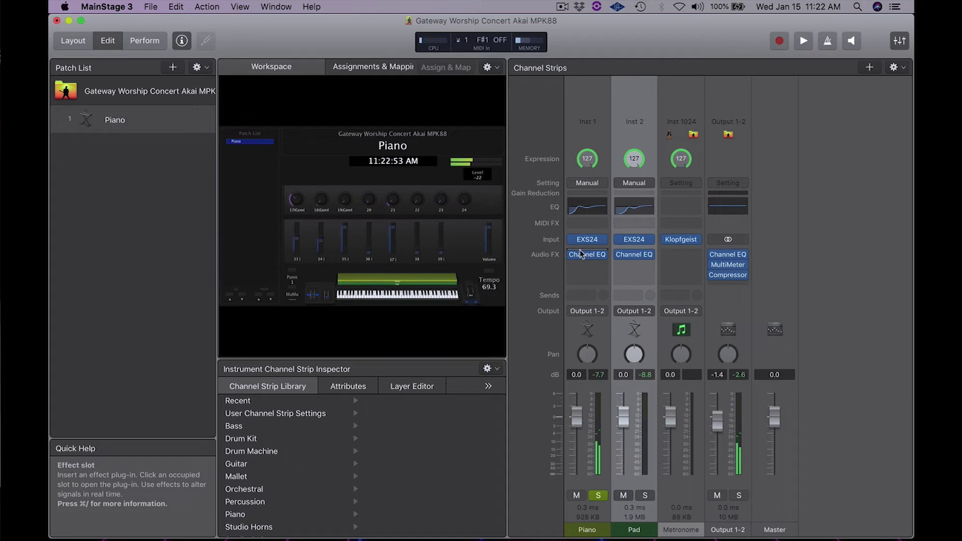
left_click(590, 256)
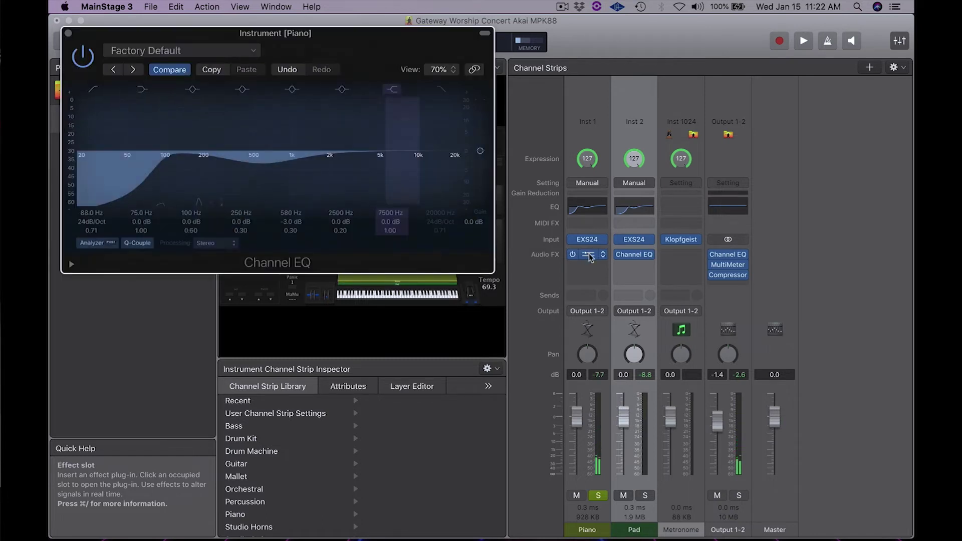
left_click(84, 55)
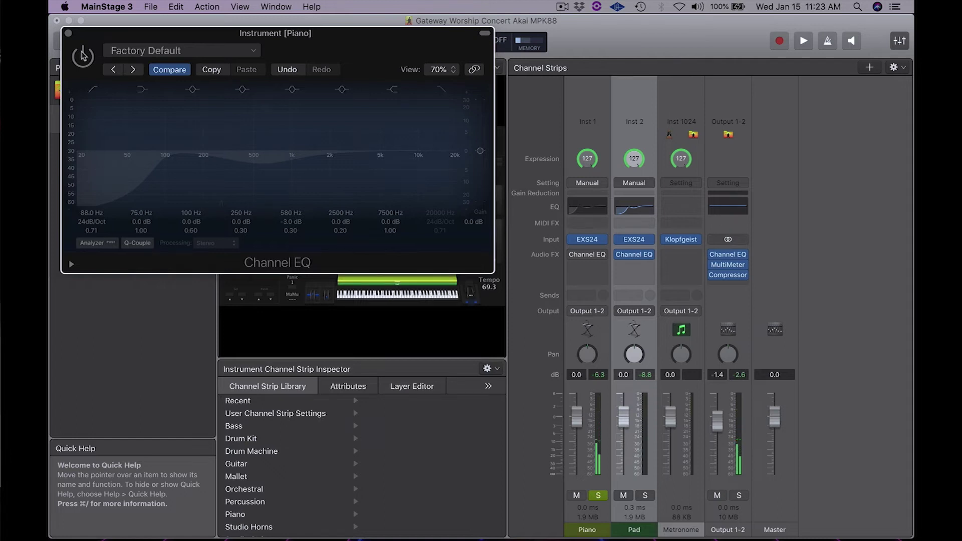
left_click(83, 55)
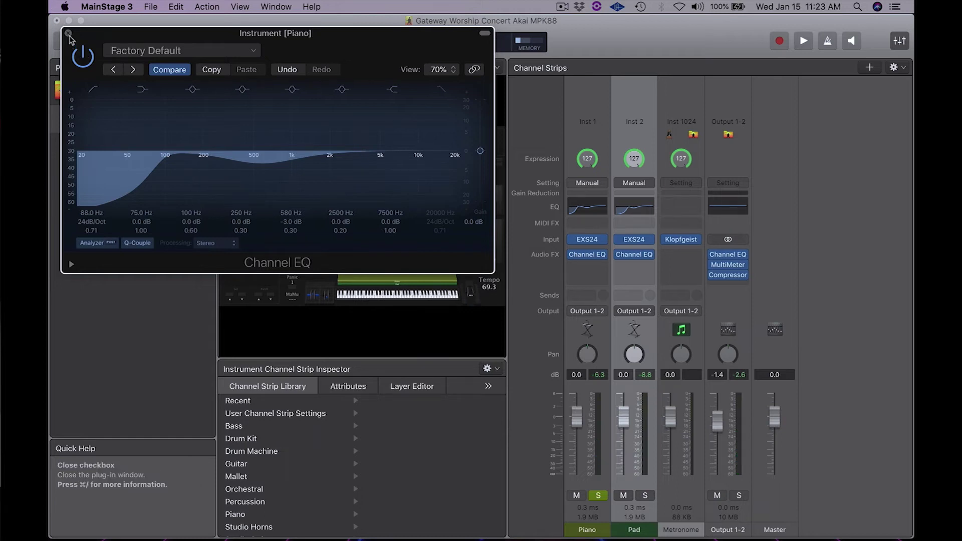
left_click(68, 33)
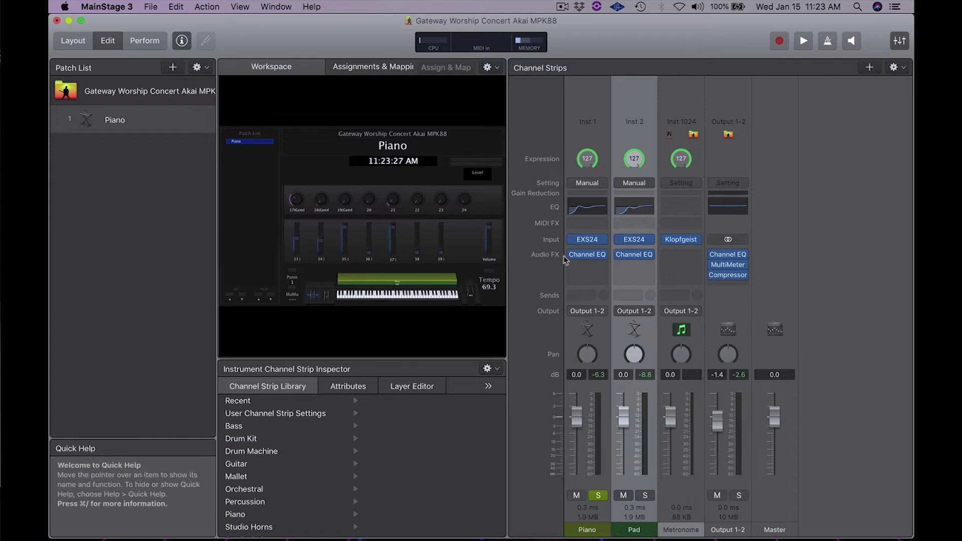
Insert a stereo Stereo Delay after the Channel EQ on the Piano strip.
left_click(601, 267)
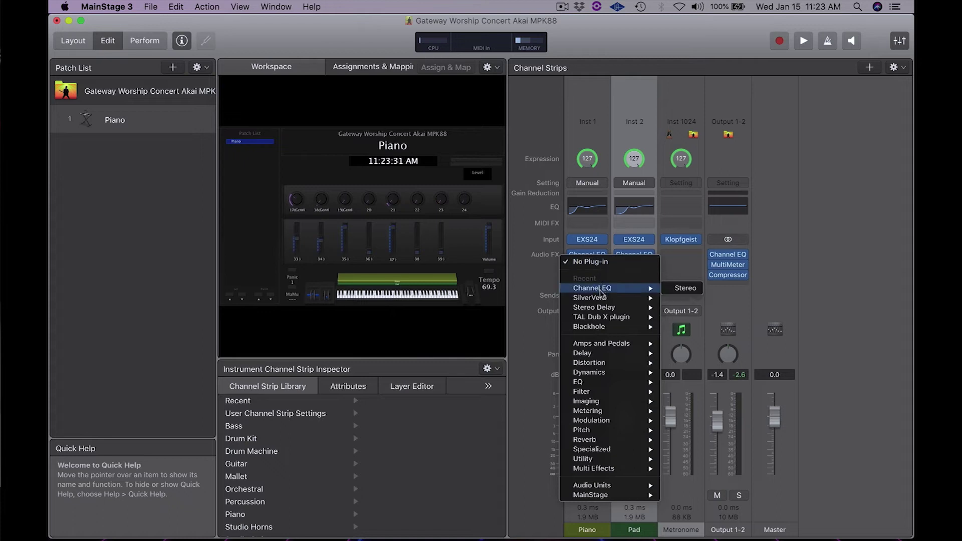
mouse_move(602, 384)
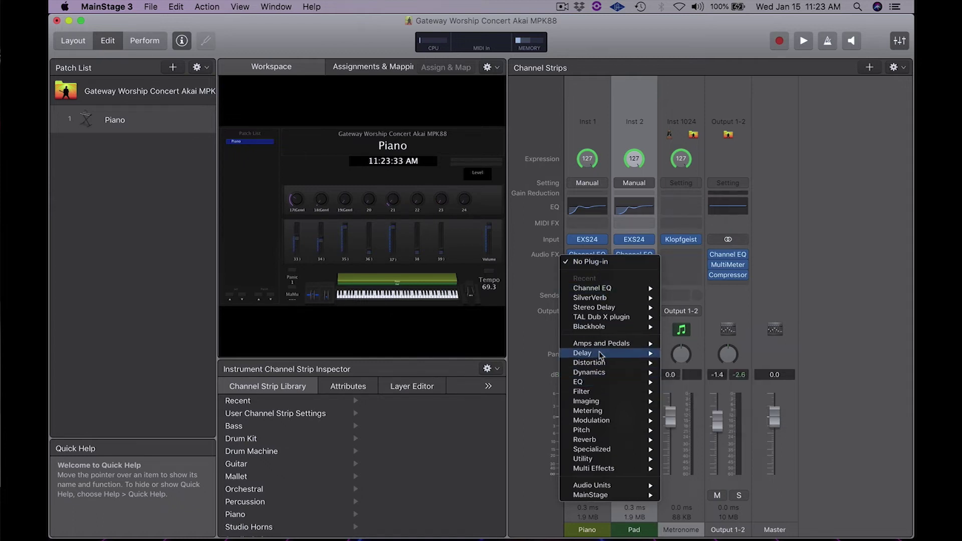
mouse_move(602, 355)
mouse_move(685, 355)
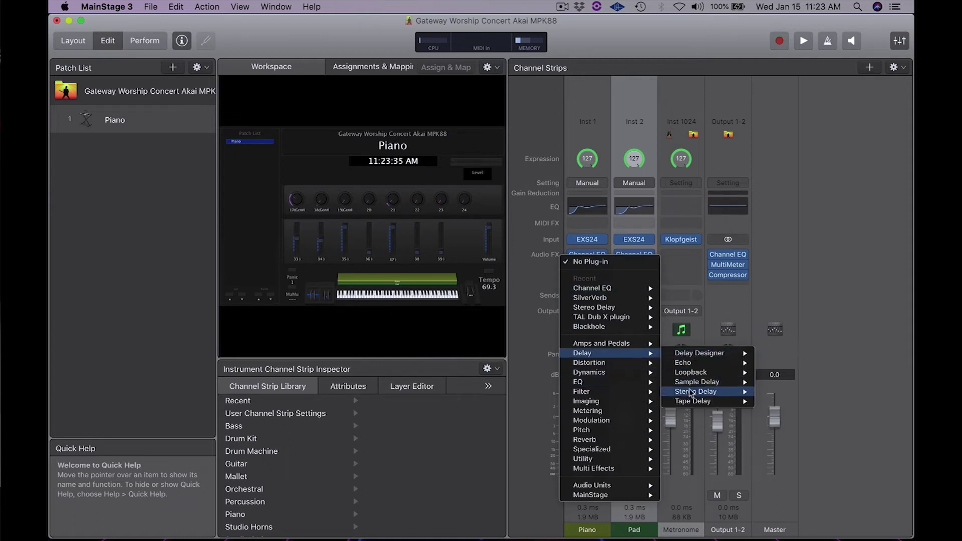
left_click(778, 397)
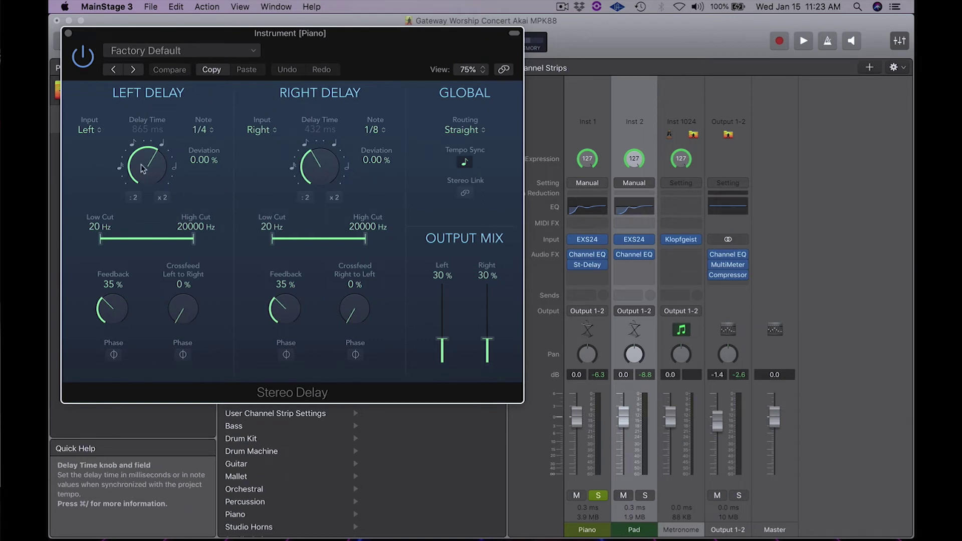
Set left delay to 610 ms, detune the right delay, raise output mix to 50%, then close.
left_click_drag(140, 164, 151, 203)
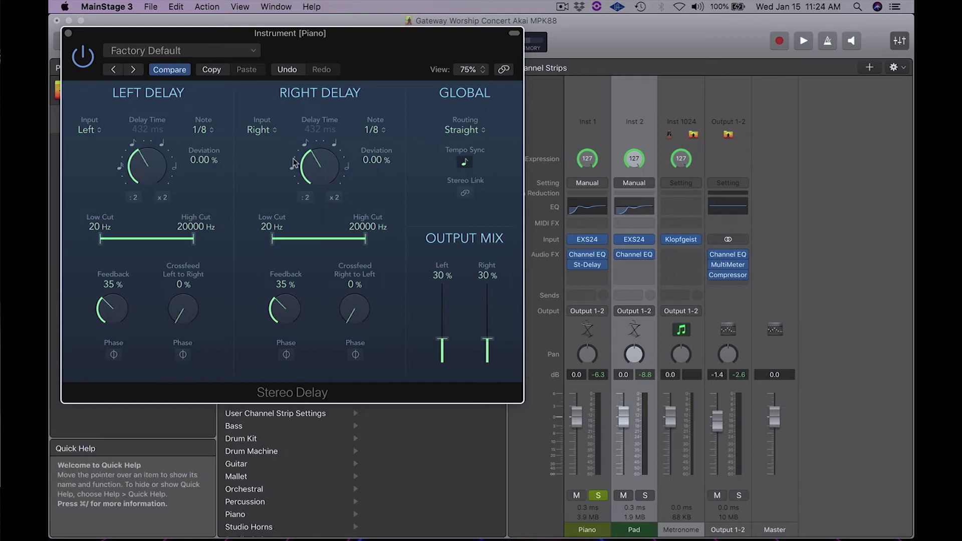
left_click_drag(320, 166, 321, 168)
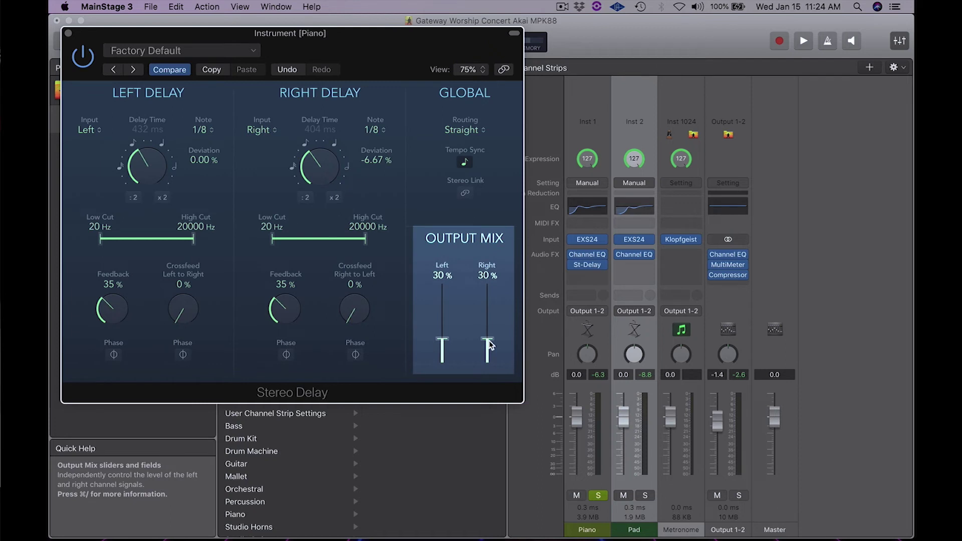
left_click_drag(490, 344, 447, 324)
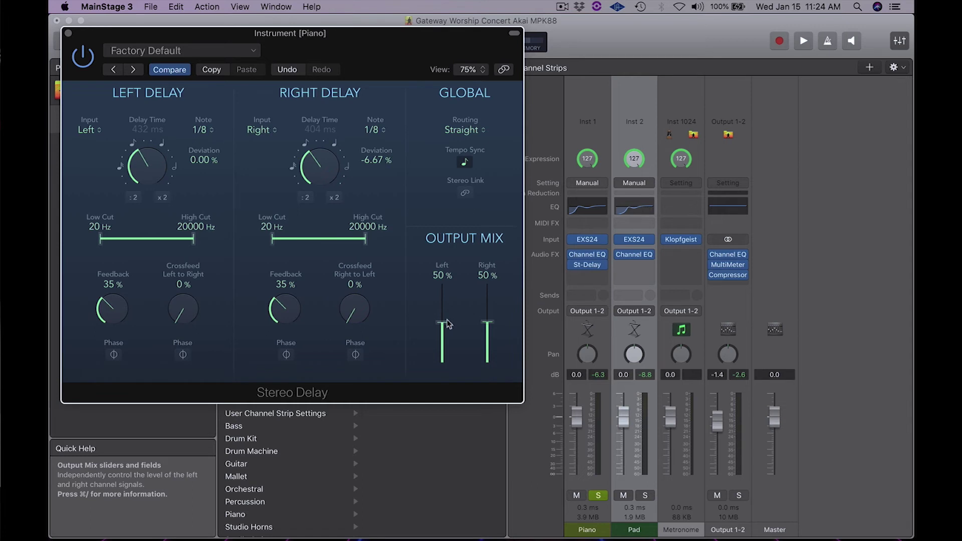
key("super+w")
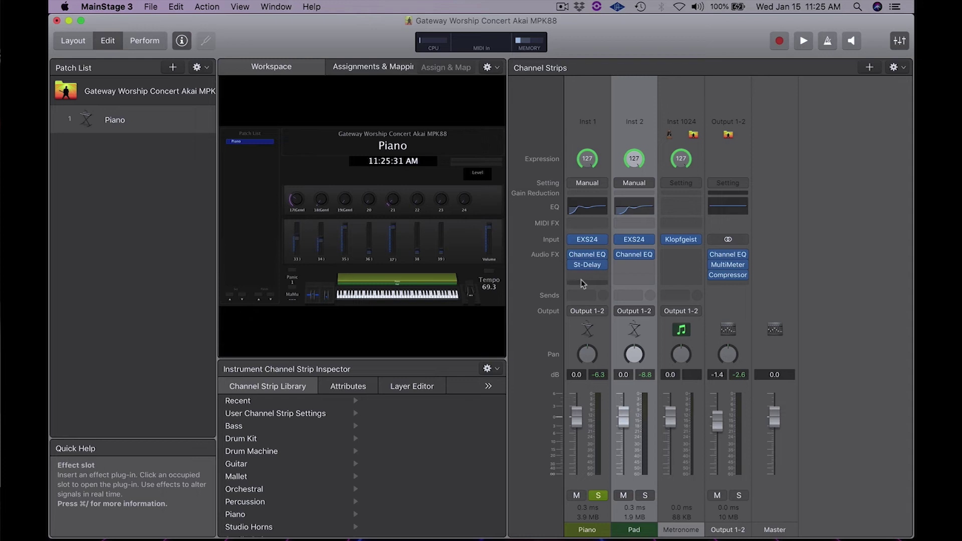
Insert a stereo SilverVerb on Piano, load its Factory Ambience preset, and close it.
left_click(604, 276)
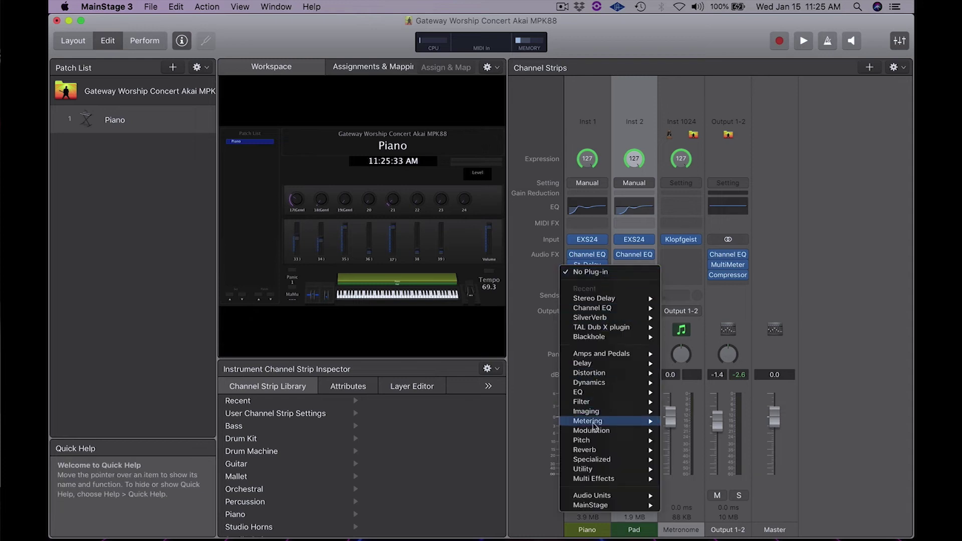
mouse_move(646, 451)
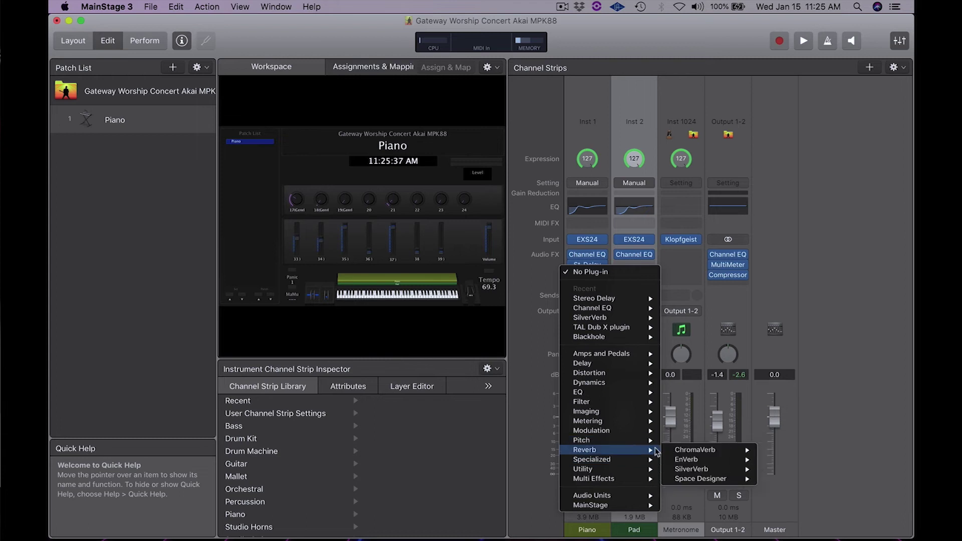
mouse_move(726, 469)
left_click(783, 470)
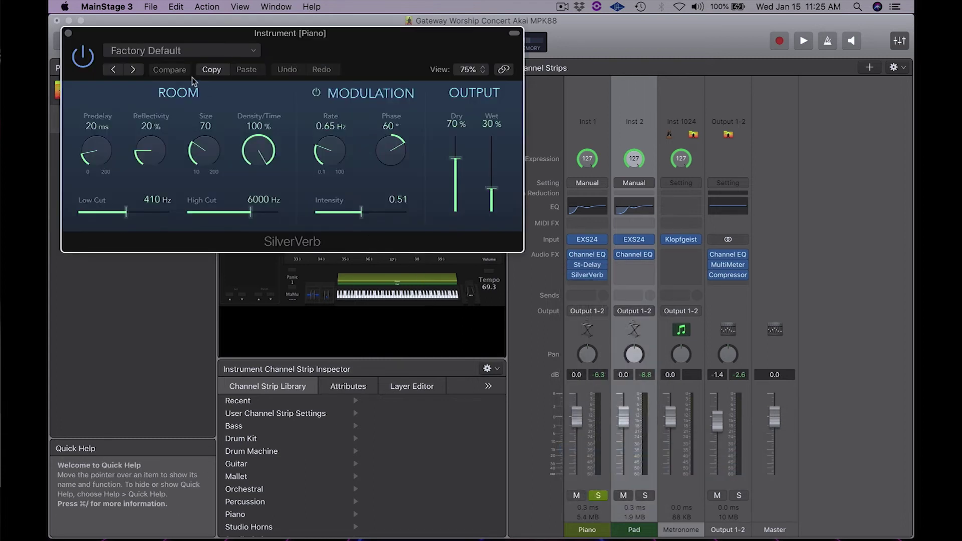
left_click(135, 54)
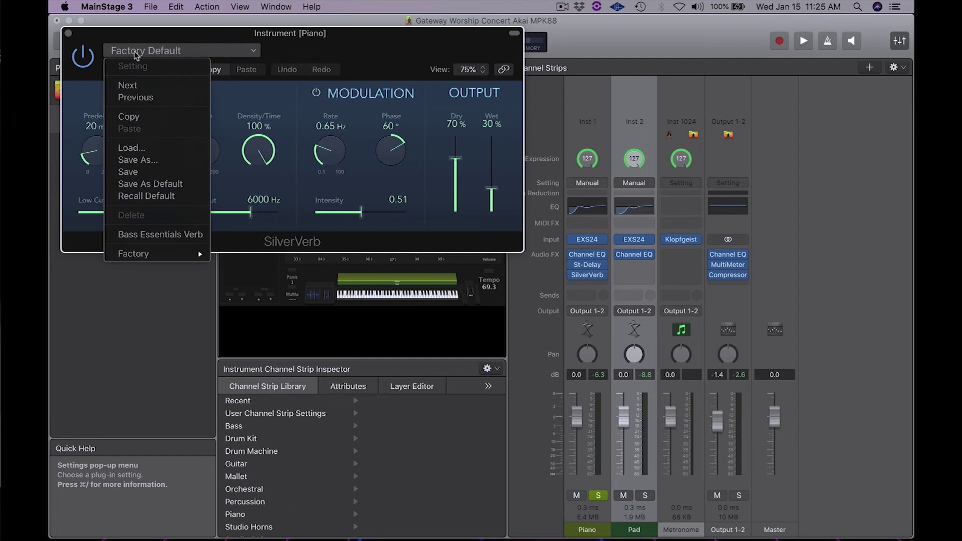
mouse_move(139, 256)
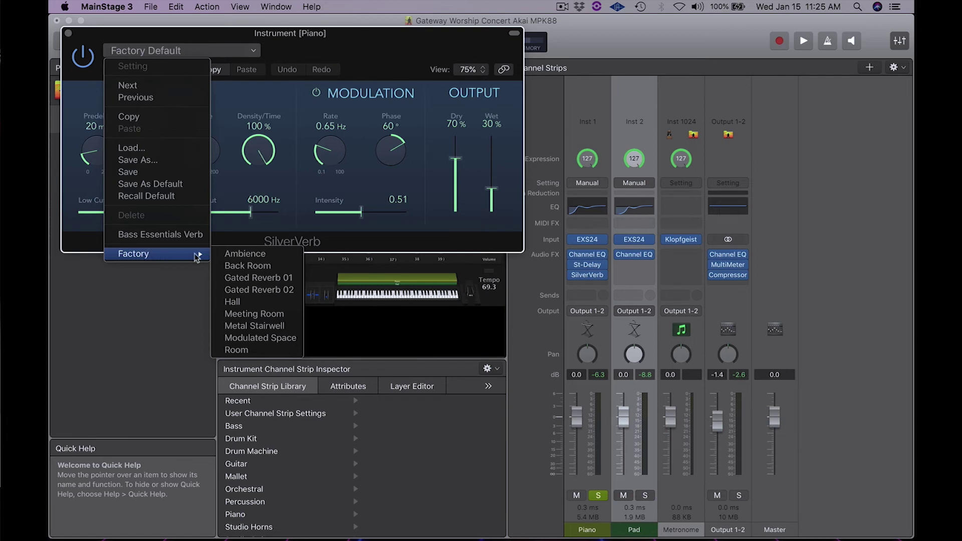
left_click(232, 256)
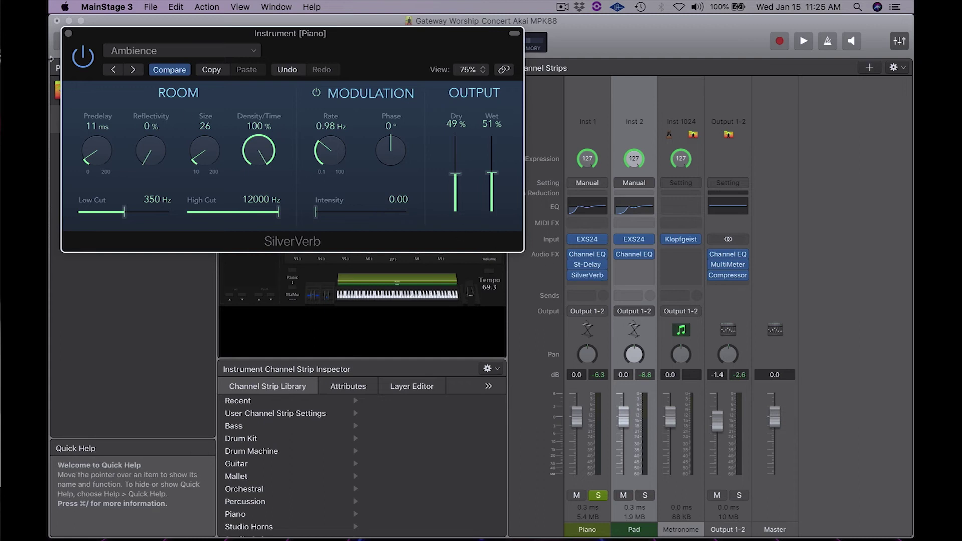
left_click(68, 33)
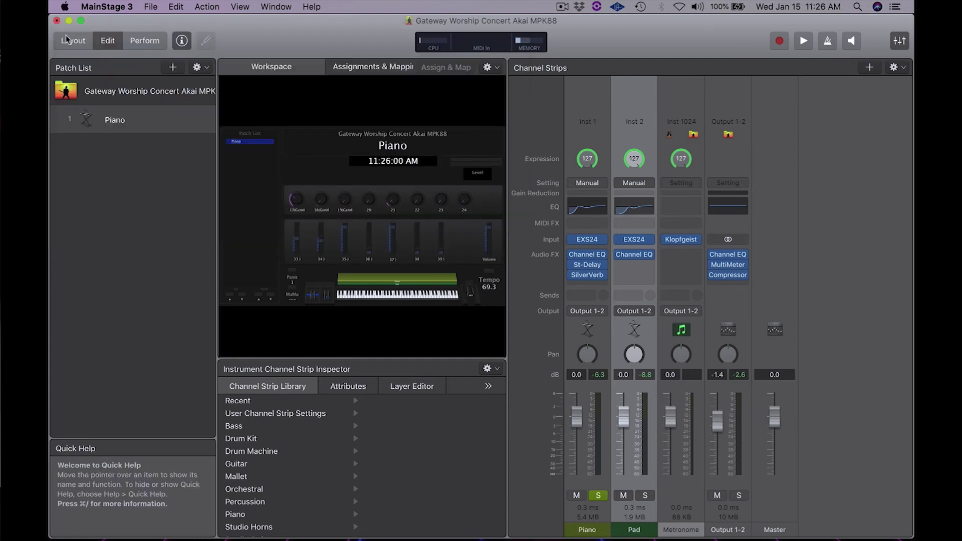
Bypass the Piano's Stereo Delay and lower the SilverVerb wet level to about 38%.
left_click(572, 264)
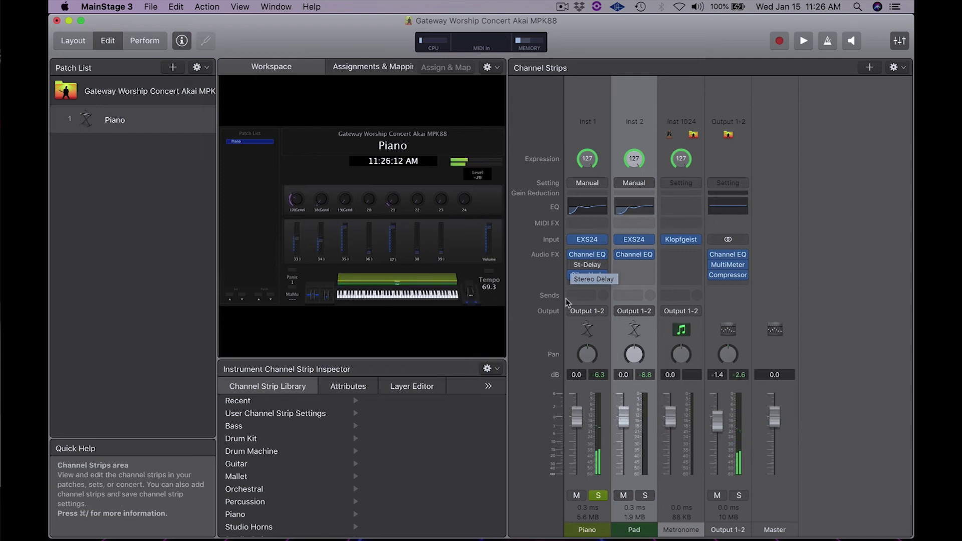
left_click(587, 275)
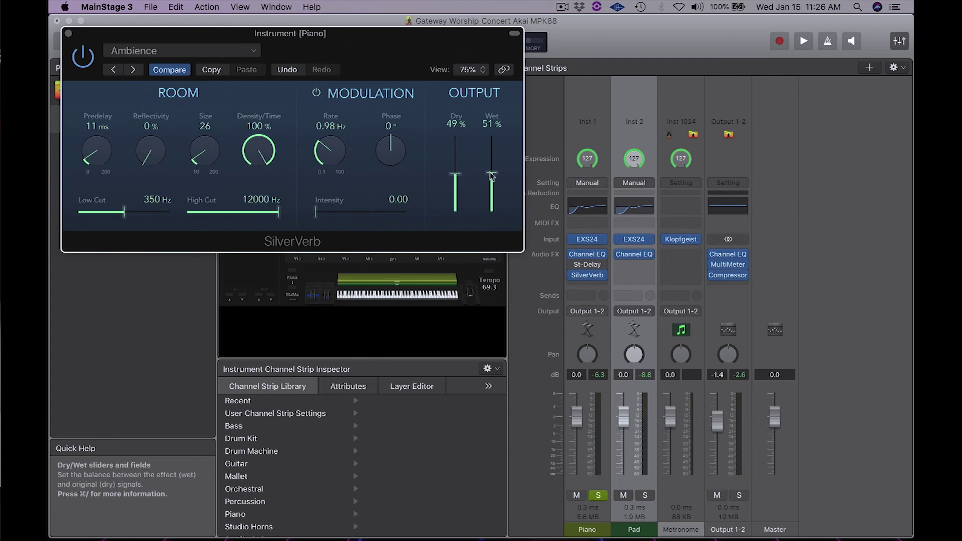
left_click_drag(491, 174, 494, 146)
left_click_drag(494, 147, 494, 186)
left_click(69, 33)
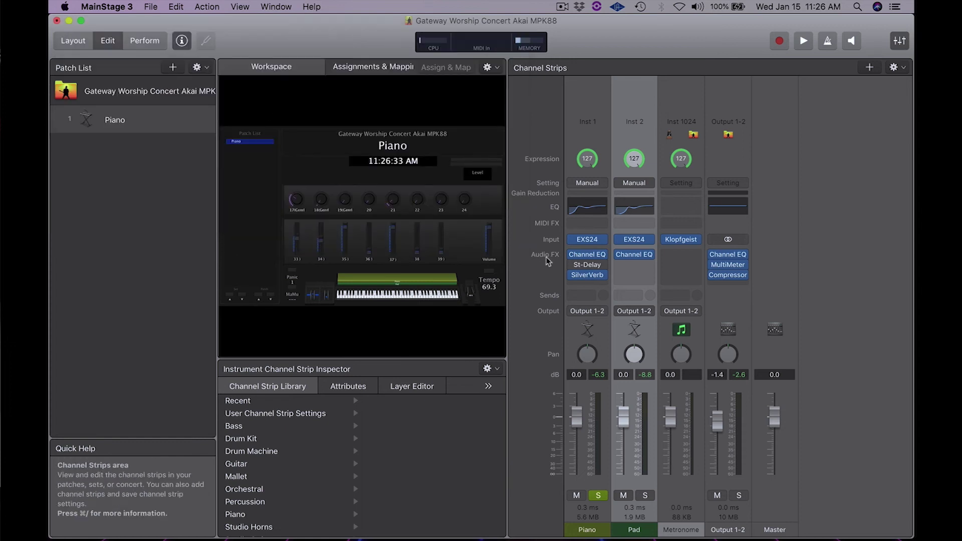
Turn off solo on the Piano strip and select on-screen fader 33 for mapping.
mouse_move(572, 265)
left_click(598, 496)
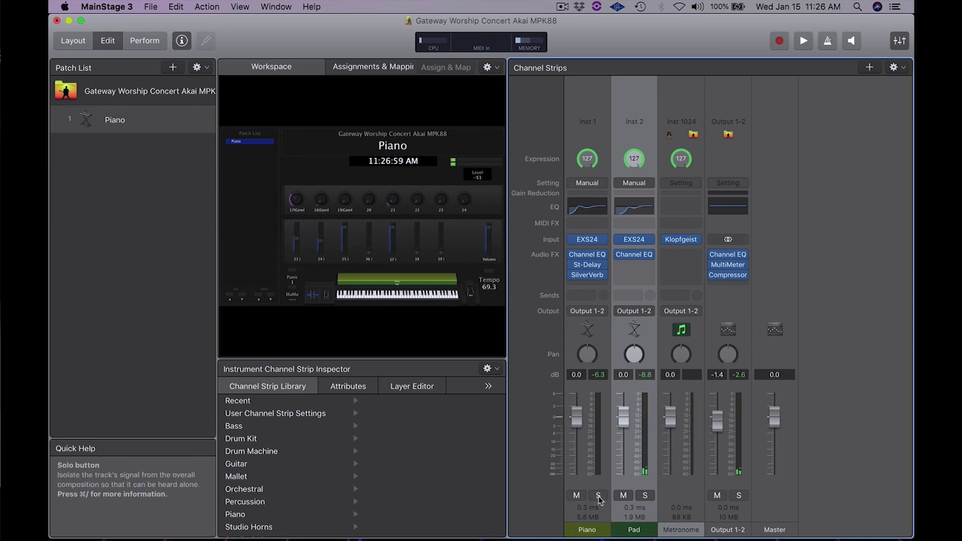
left_click(298, 239)
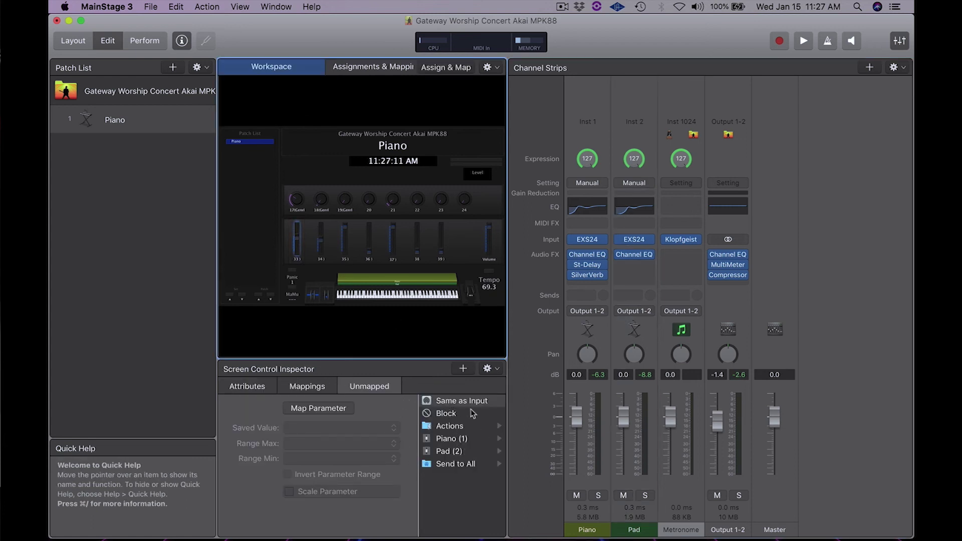
Map fader 33 to the Piano (1) Volume with a 0 dB range maximum.
left_click(443, 439)
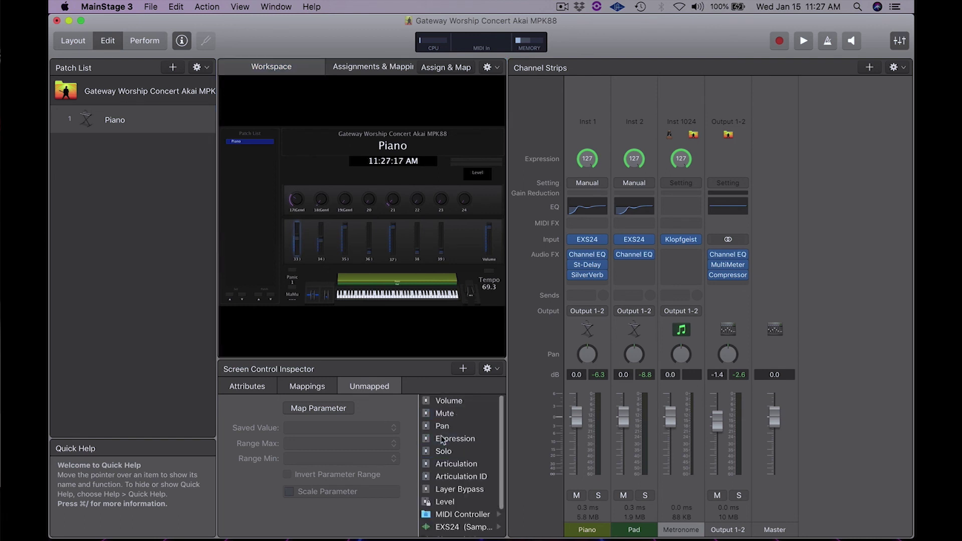
left_click(451, 404)
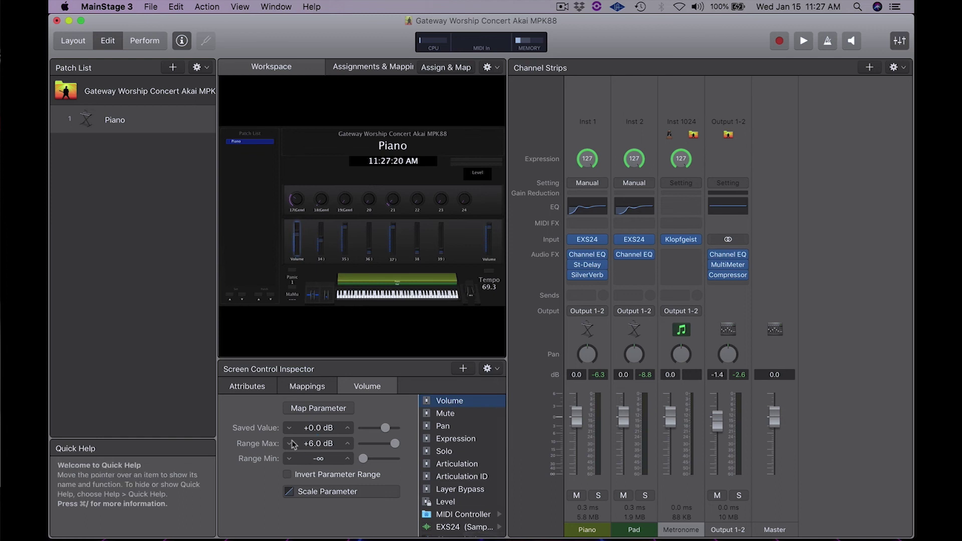
left_click(321, 444)
type("00")
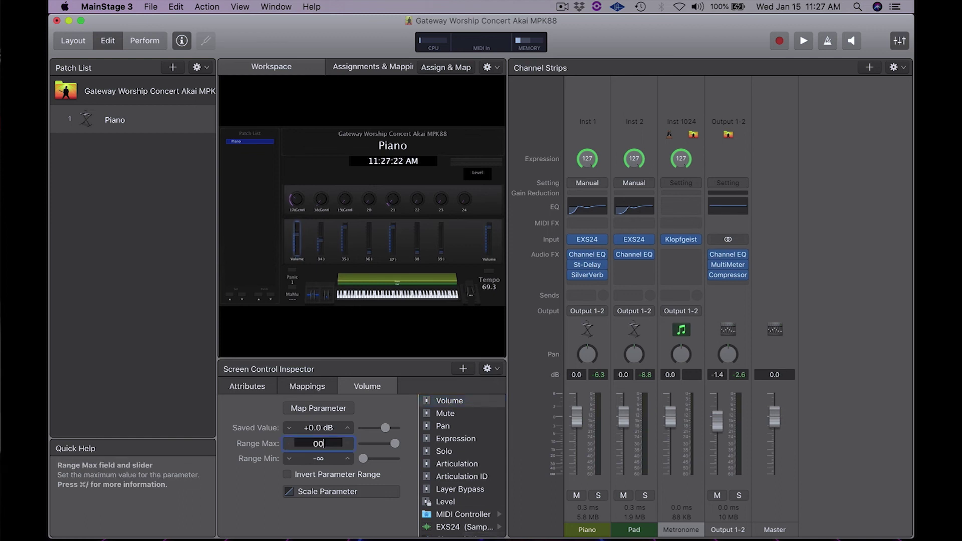
key("Return")
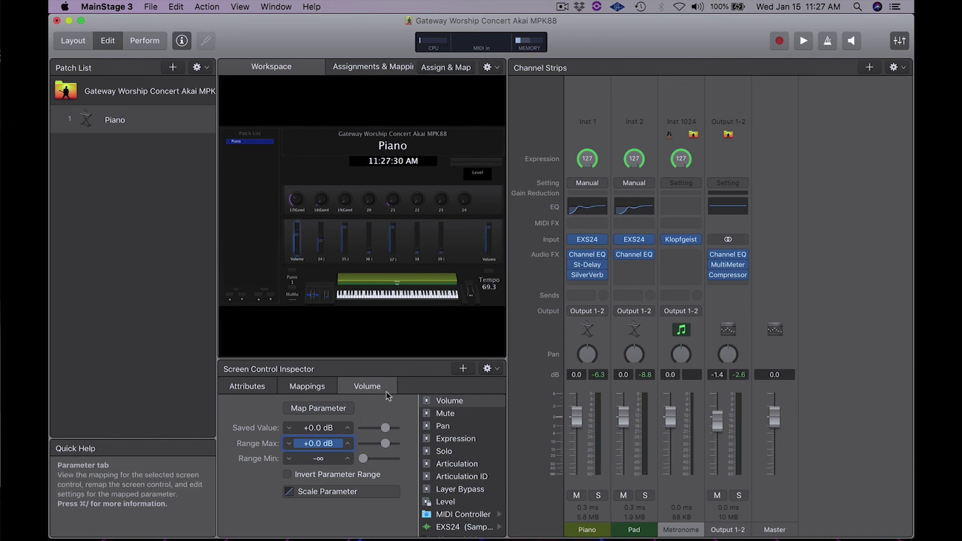
Map fader 34 to the Pad (2) Volume with a 0 dB range maximum.
left_click(321, 246)
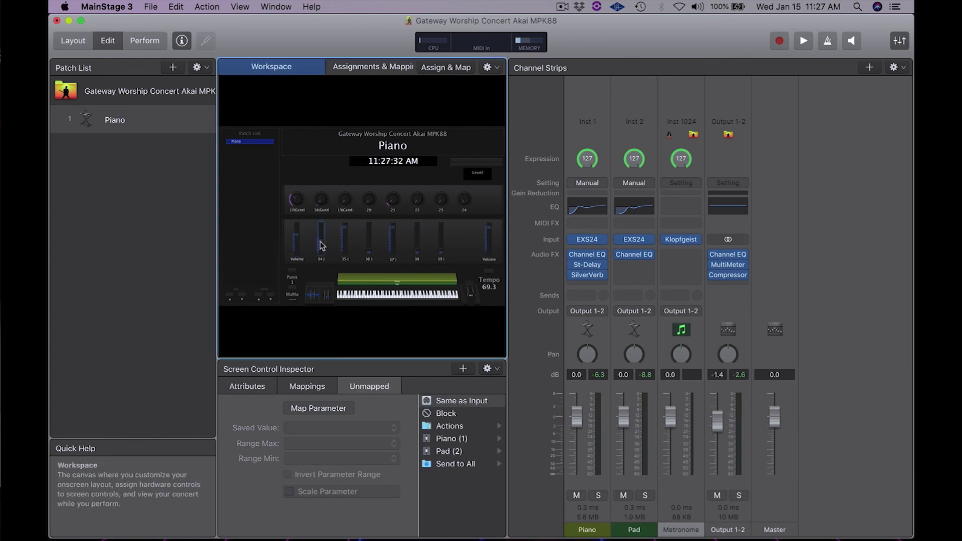
left_click(443, 452)
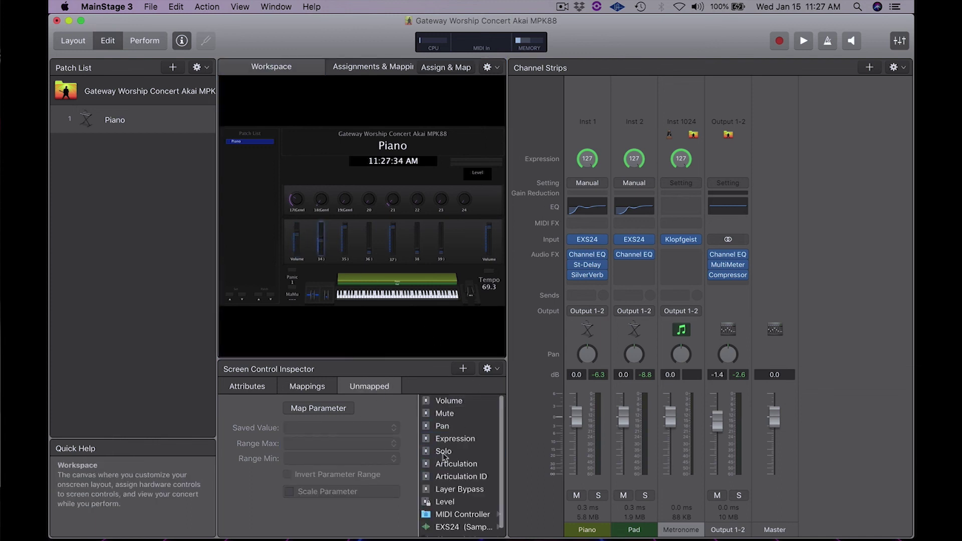
left_click(446, 400)
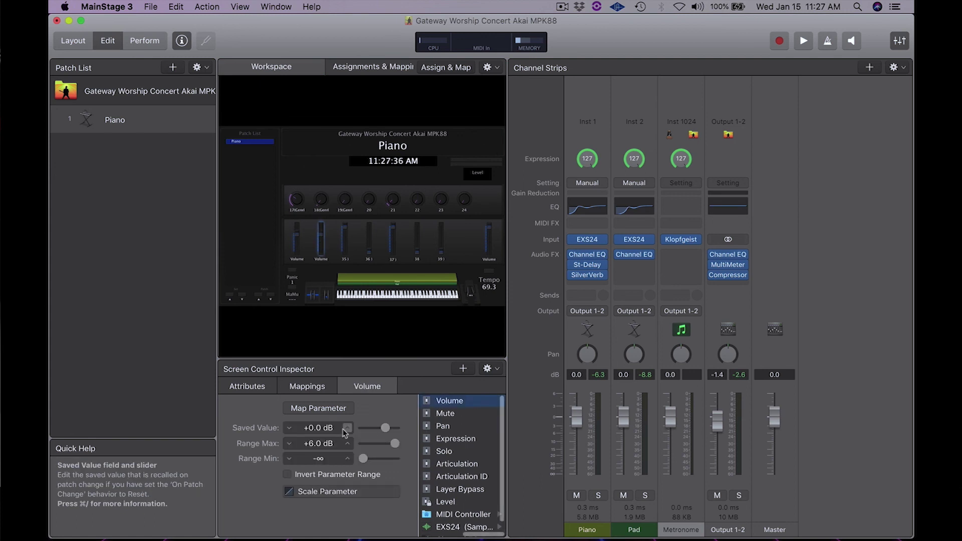
left_click(316, 445)
type("00")
key("Return")
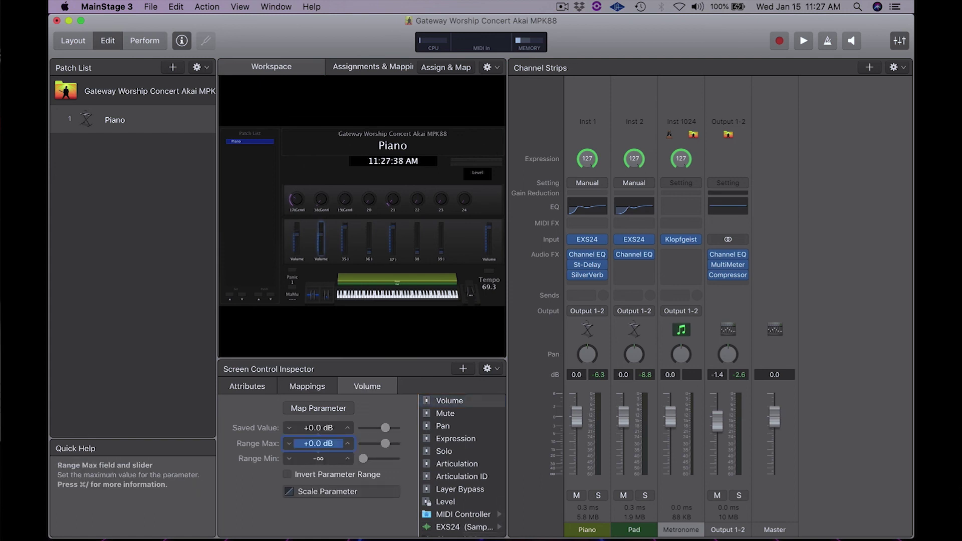
Select the Piano patch in the Patch List to show its settings.
left_click(158, 119)
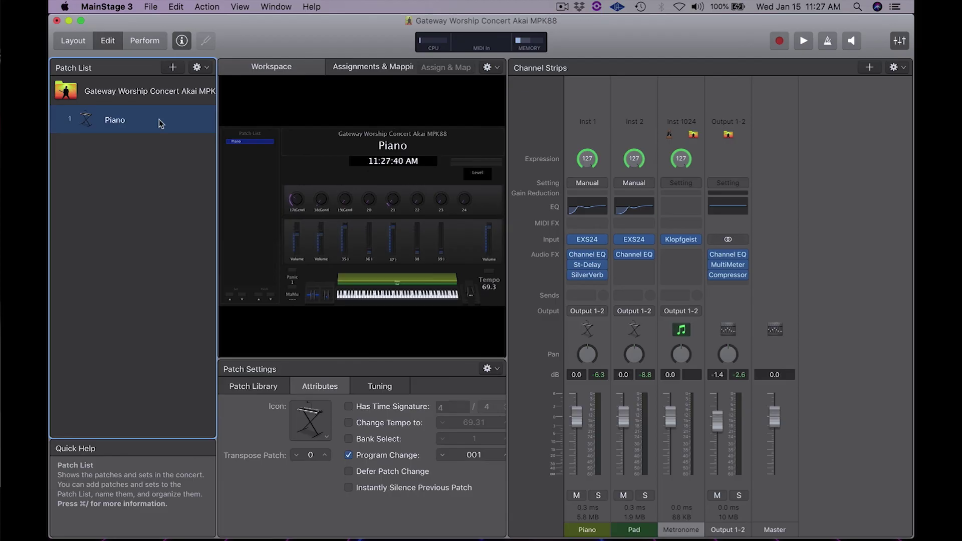